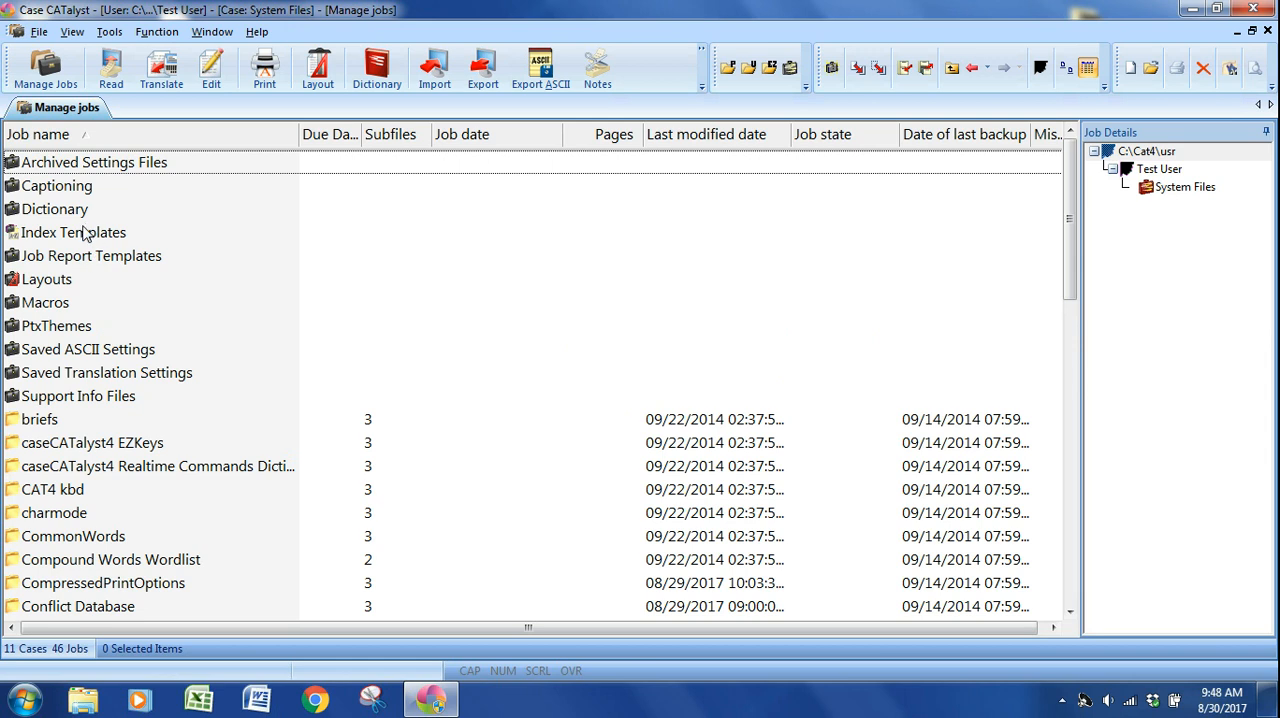
Open the Index Templates case and select the Sample Court Index job.
{"action": "double_click", "coordinate": [84, 235]}
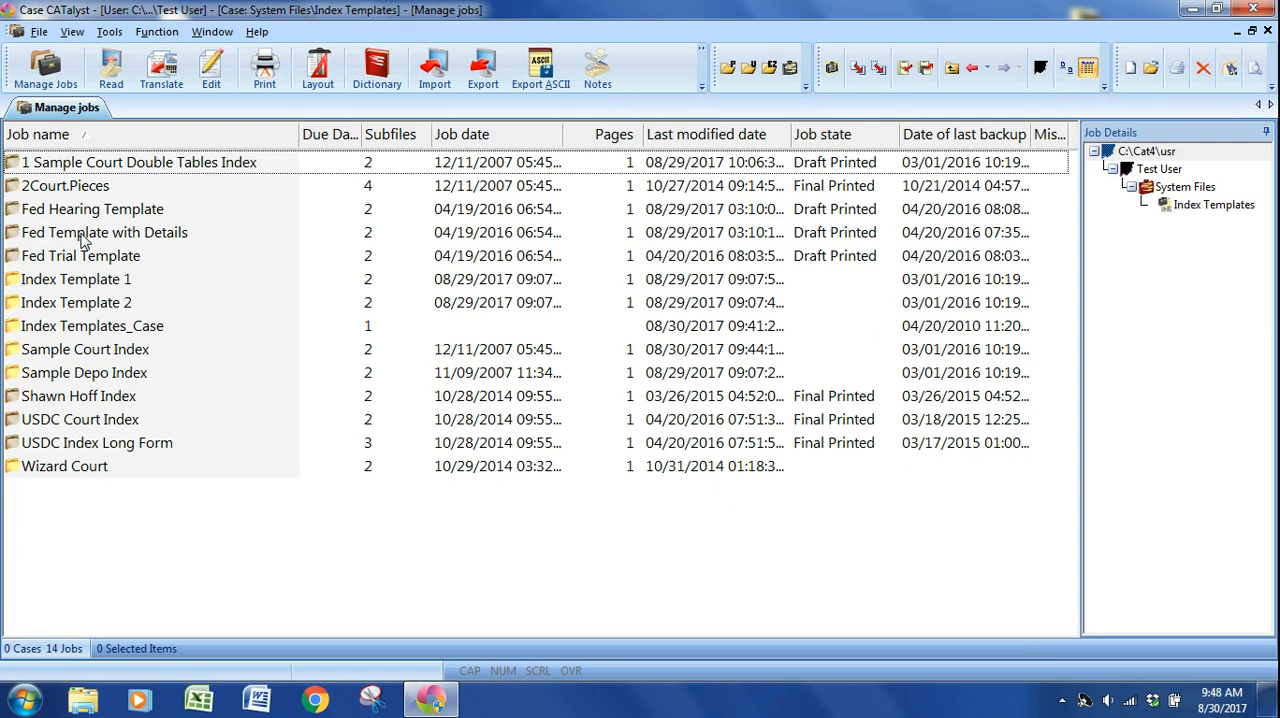
{"action": "left_click", "coordinate": [112, 350]}
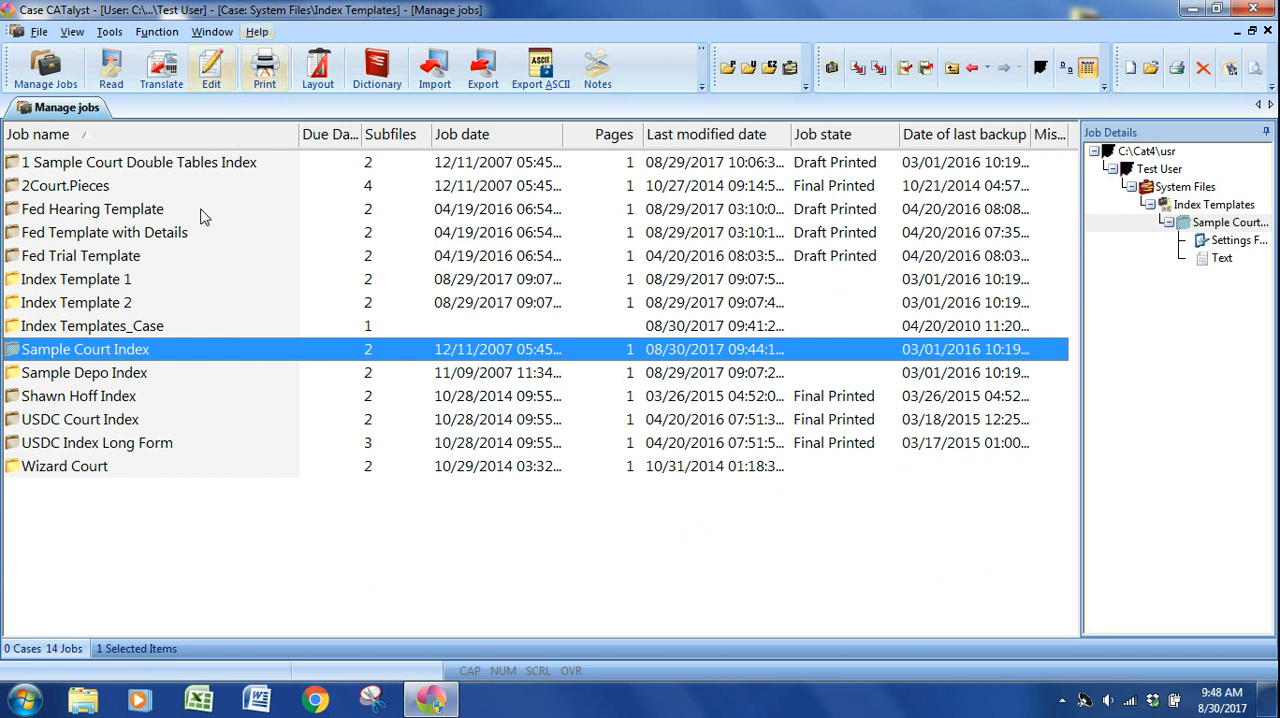
{"action": "left_click", "coordinate": [259, 35]}
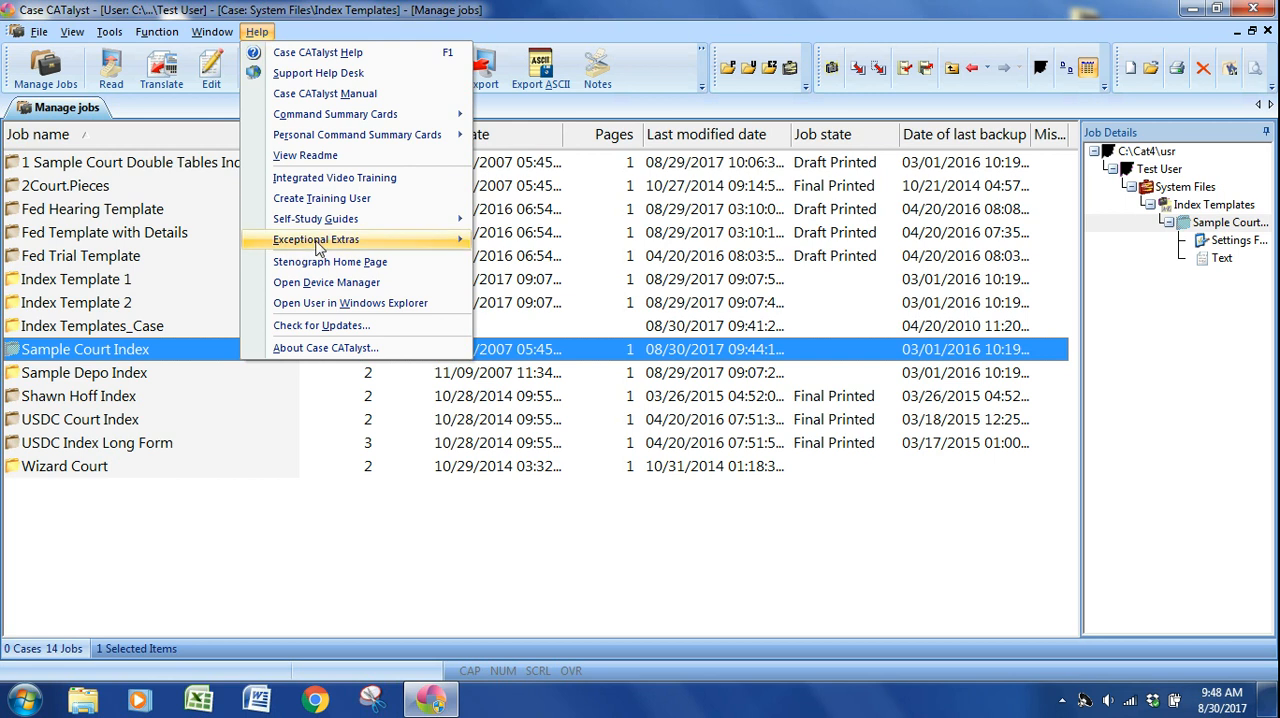
{"action": "mouse_move", "coordinate": [318, 246]}
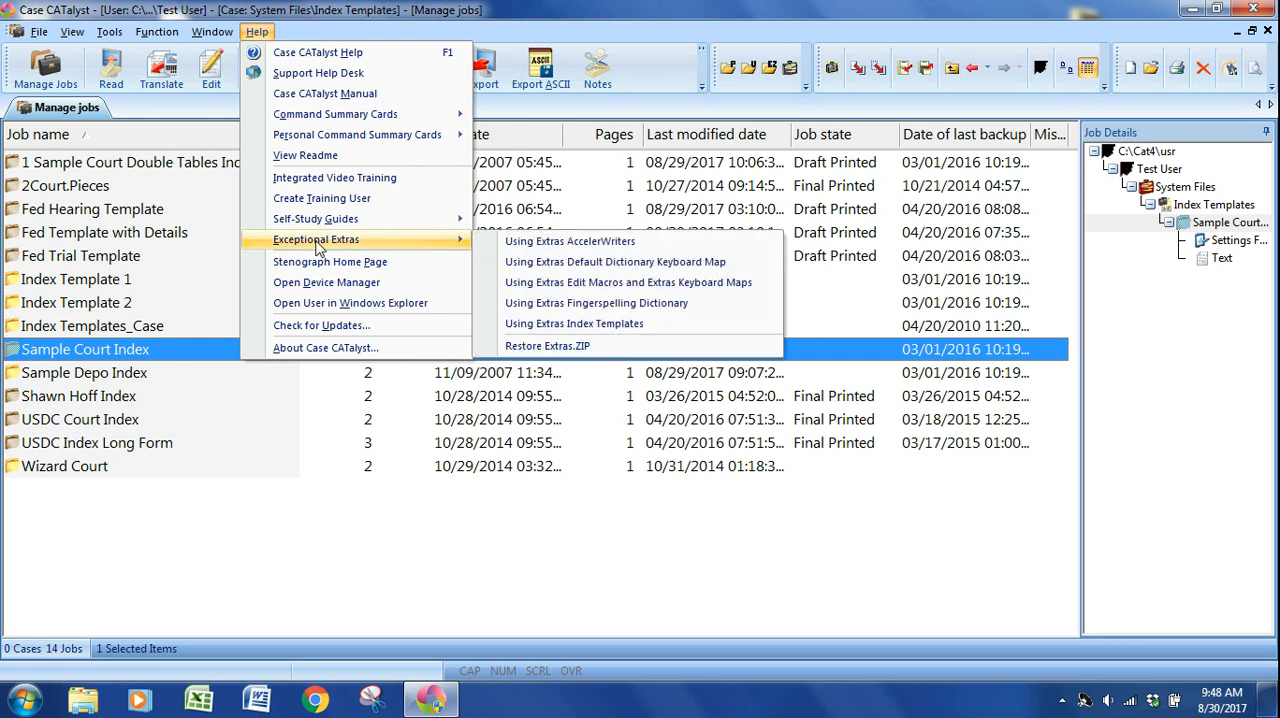
{"action": "left_click", "coordinate": [550, 346]}
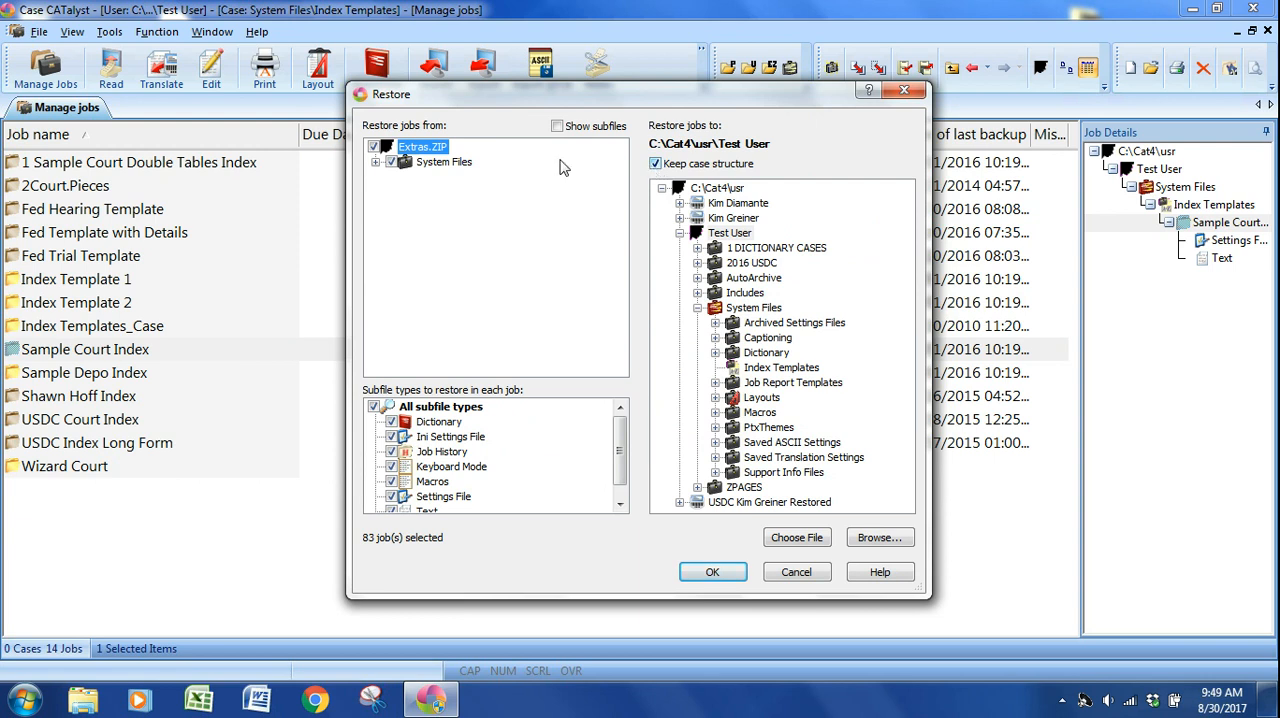
{"action": "left_click", "coordinate": [374, 147]}
{"action": "left_click", "coordinate": [376, 163]}
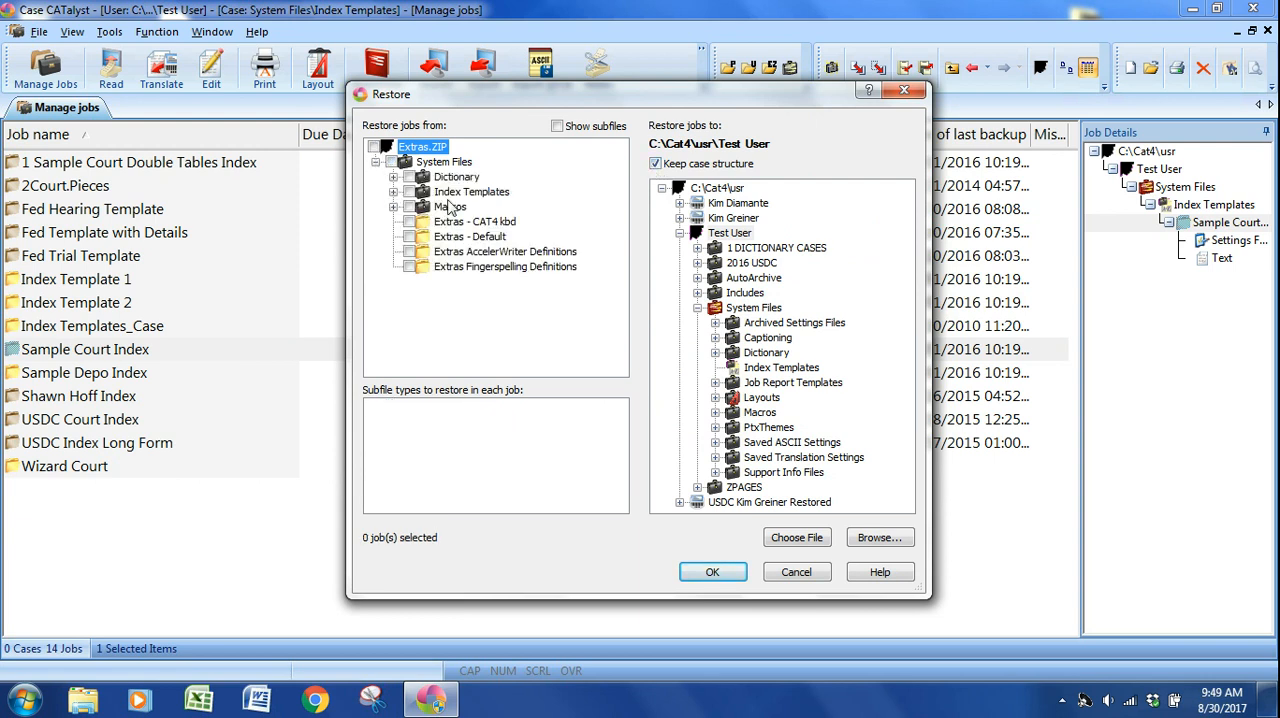
{"action": "left_click", "coordinate": [393, 192]}
{"action": "left_click", "coordinate": [428, 237]}
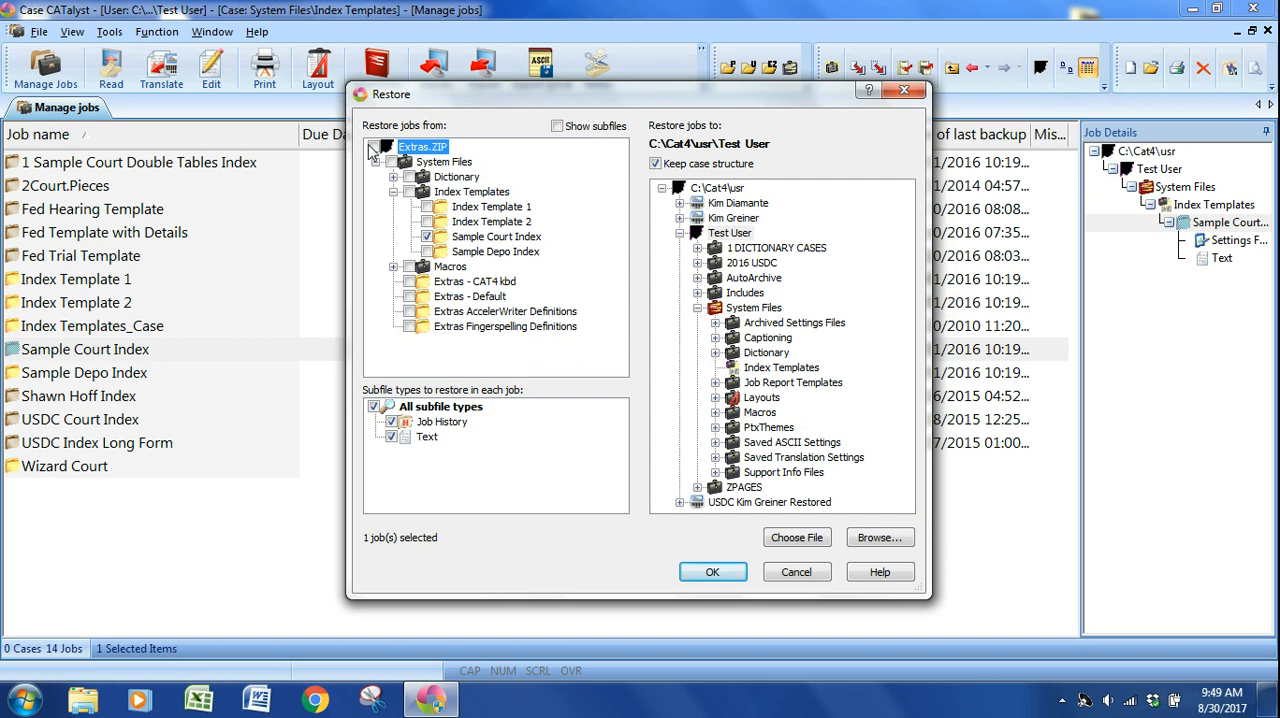
{"action": "left_click", "coordinate": [797, 573]}
Open the Sample Court Index job for editing and go to the witness heading row under INDEX.
{"action": "double_click", "coordinate": [130, 360]}
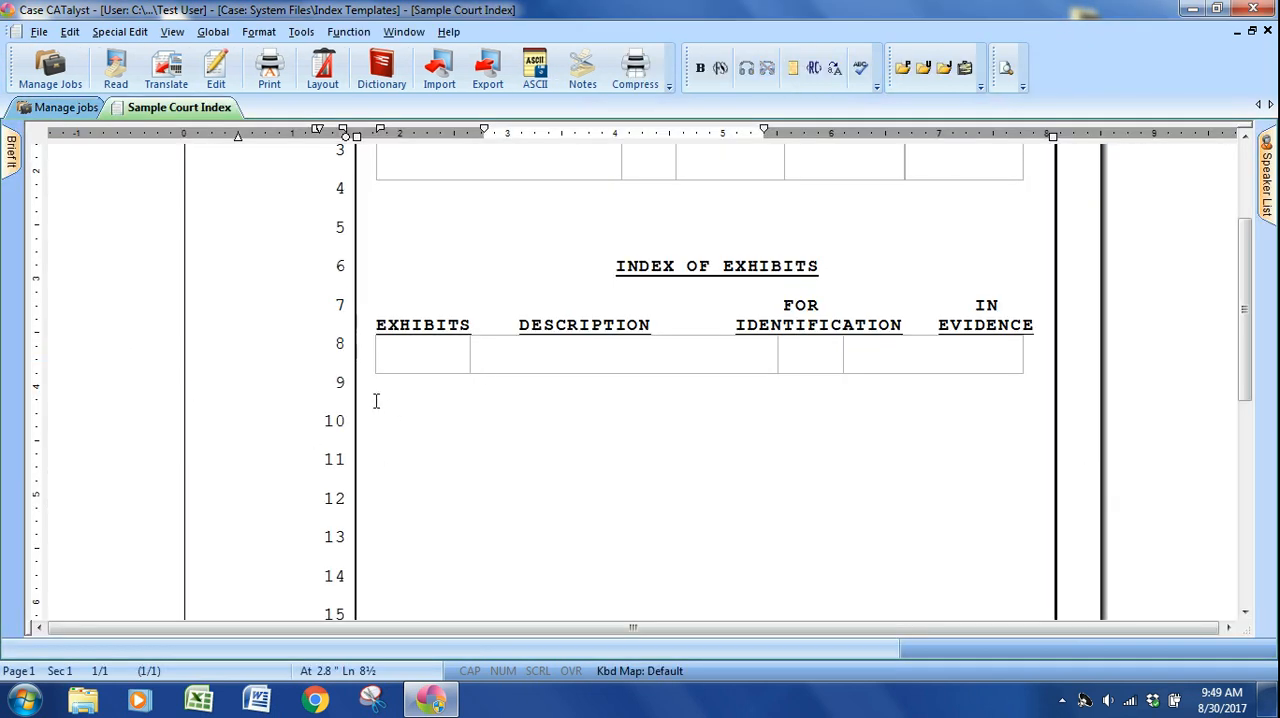
{"action": "scroll", "coordinate": [380, 411], "scroll_direction": "up", "scroll_amount": 3}
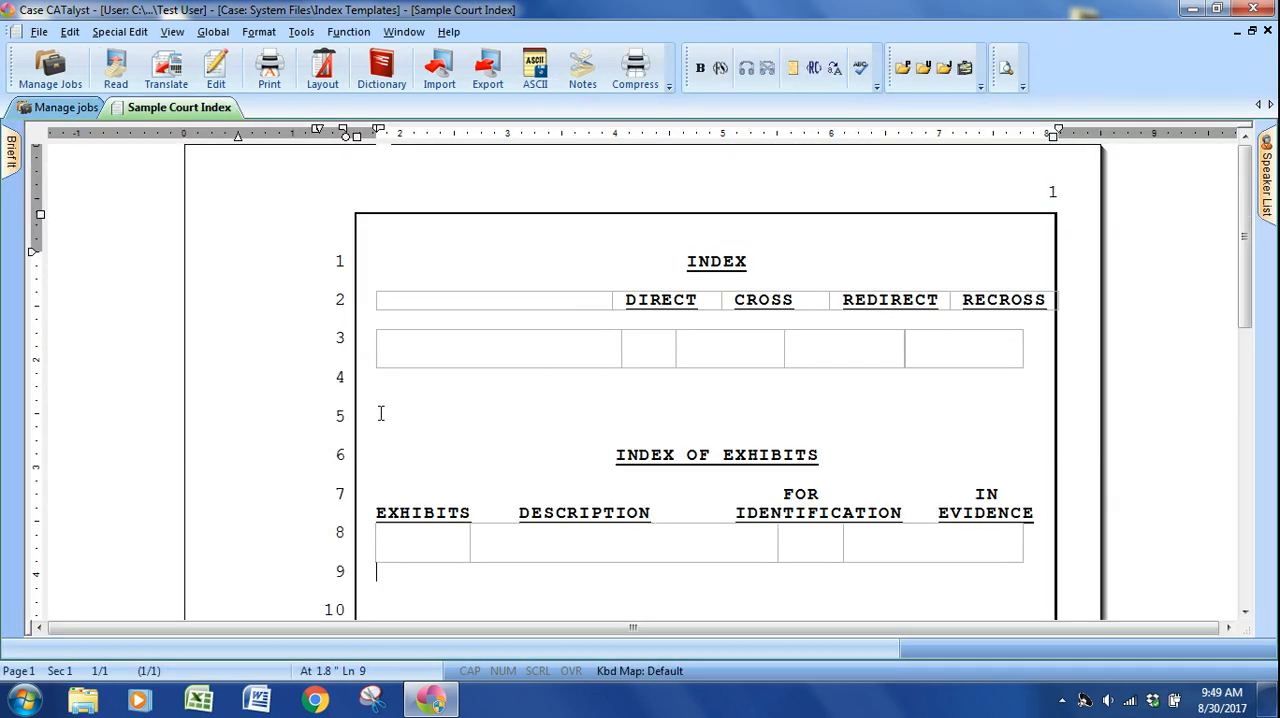
{"action": "left_click", "coordinate": [396, 305]}
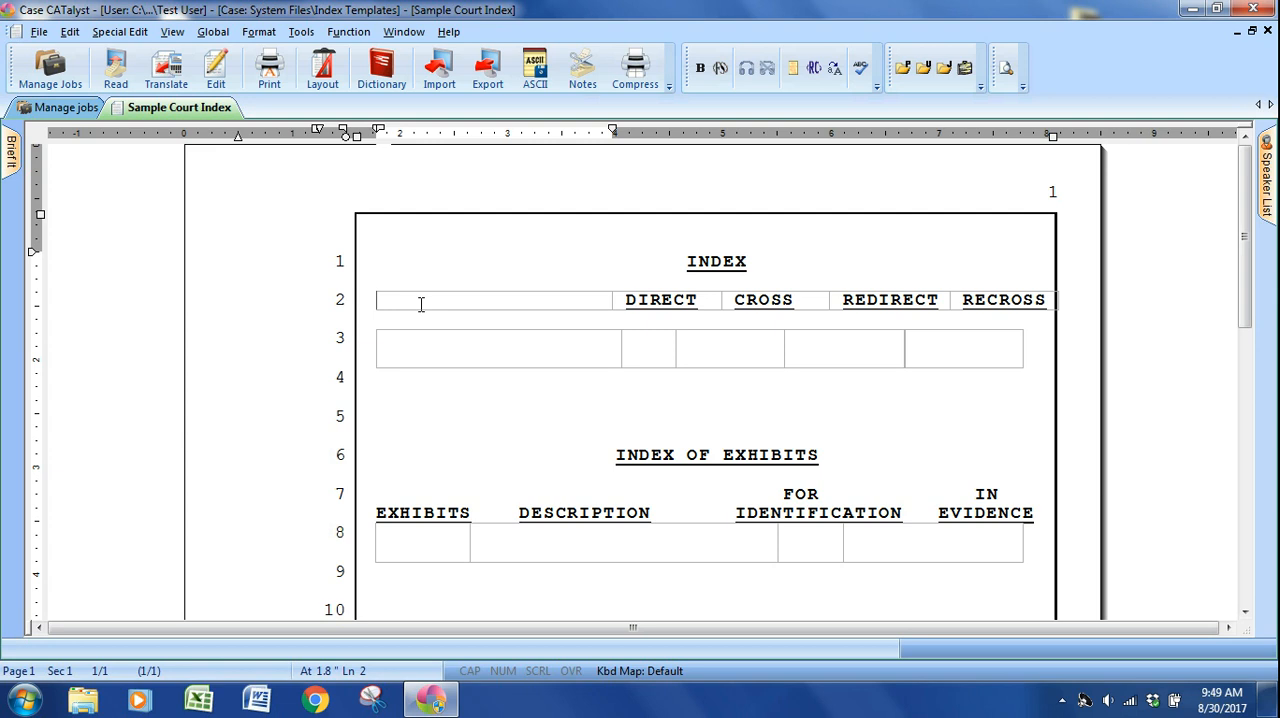
Replace the IDENTIFICATION heading in the exhibit index with OFFERED and add a tab before it to realign the column.
{"action": "left_click", "coordinate": [761, 516]}
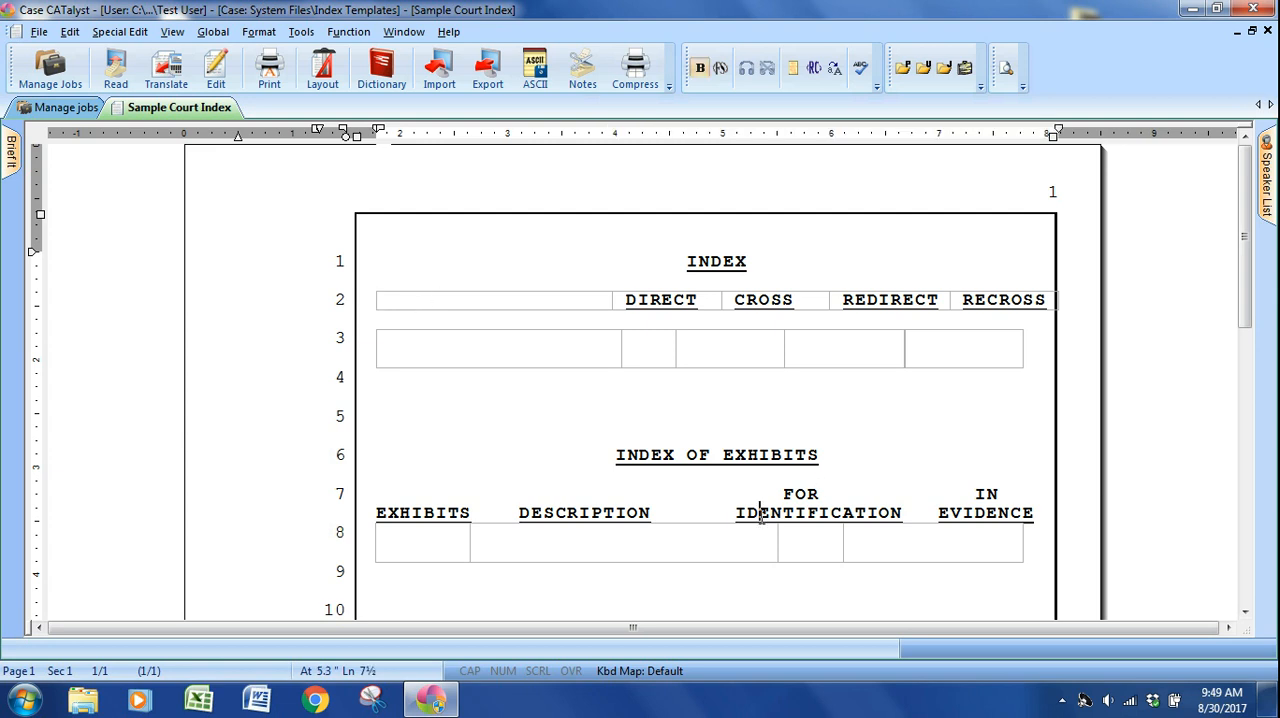
{"action": "double_click", "coordinate": [761, 516]}
{"action": "key", "text": "ctrl+g"}
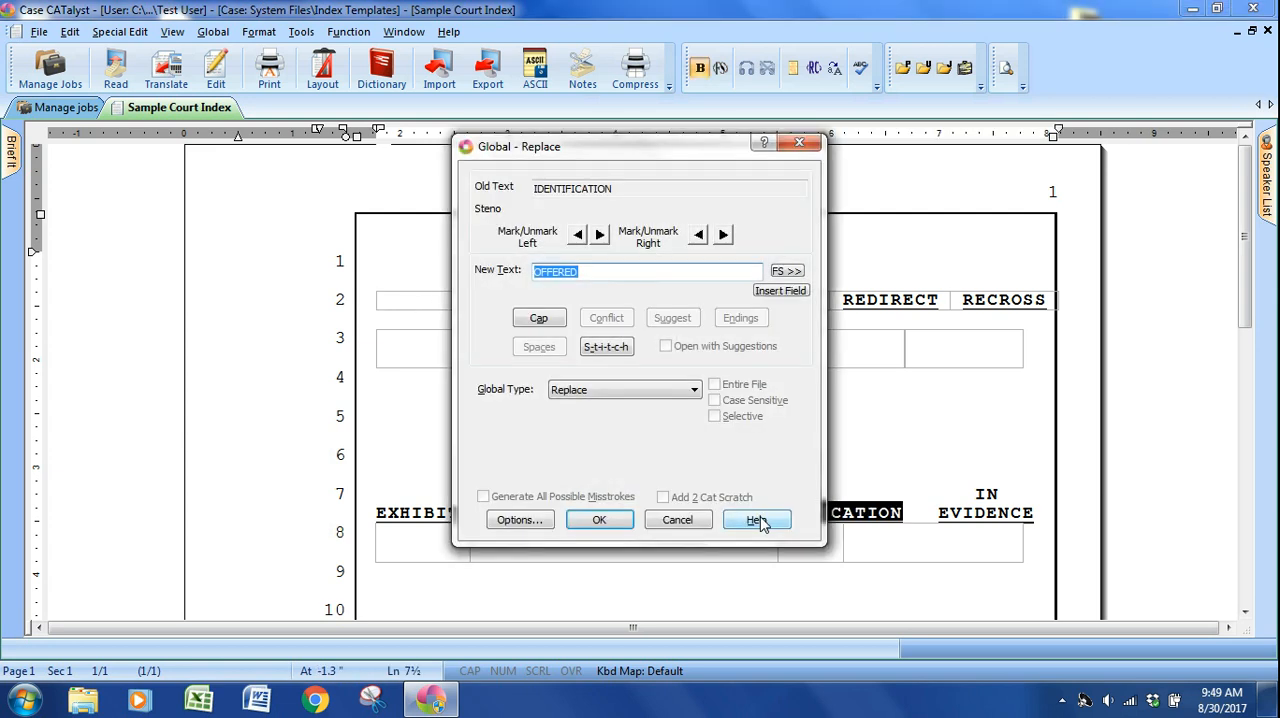
{"action": "key", "text": "Return"}
{"action": "left_click", "coordinate": [734, 512]}
{"action": "key", "text": "Tab"}
Delete the words FOR and IN above the OFFERED and EVIDENCE headings of the exhibit index.
{"action": "left_click", "coordinate": [795, 494]}
{"action": "key", "text": "Delete"}
{"action": "key", "text": "Delete"}
{"action": "key", "text": "Delete"}
{"action": "key", "text": "Delete"}
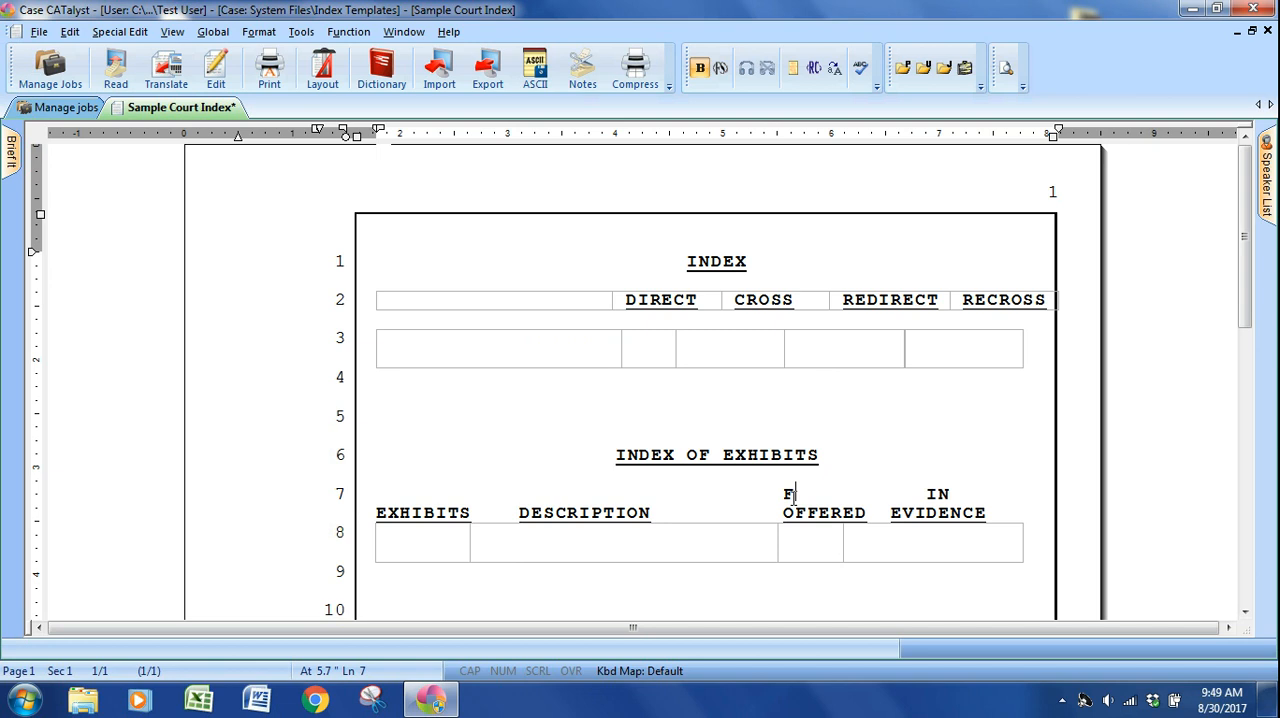
{"action": "key", "text": "BackSpace"}
{"action": "key", "text": "Delete"}
{"action": "key", "text": "Delete"}
{"action": "key", "text": "Delete"}
{"action": "key", "text": "Delete"}
{"action": "key", "text": "Delete"}
{"action": "key", "text": "Delete"}
{"action": "key", "text": "Delete"}
{"action": "key", "text": "Delete"}
{"action": "key", "text": "Delete"}
{"action": "key", "text": "Delete"}
{"action": "key", "text": "Delete"}
{"action": "key", "text": "Delete"}
{"action": "key", "text": "Delete"}
{"action": "key", "text": "Delete"}
Copy the DIRECT, CROSS, REDIRECT, RECROSS heading table and paste it below the empty witness table.
{"action": "left_click", "coordinate": [395, 300]}
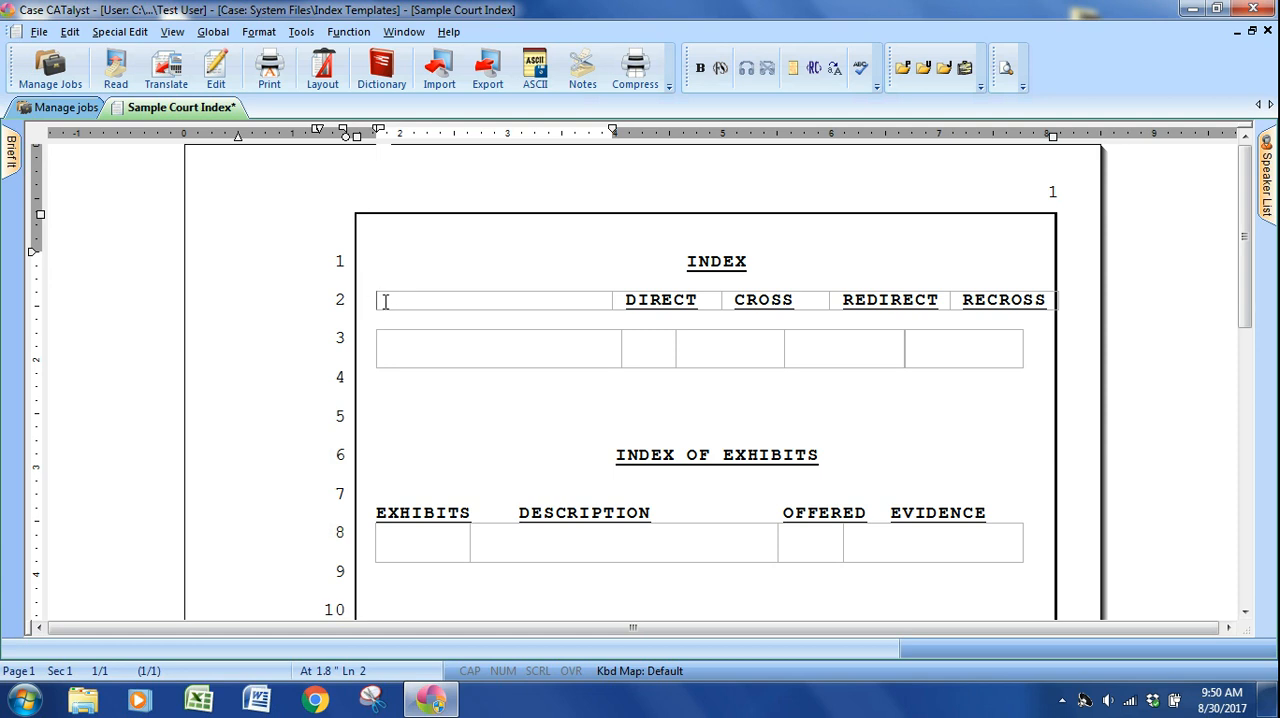
{"action": "key", "text": "alt+e"}
{"action": "key", "text": "b"}
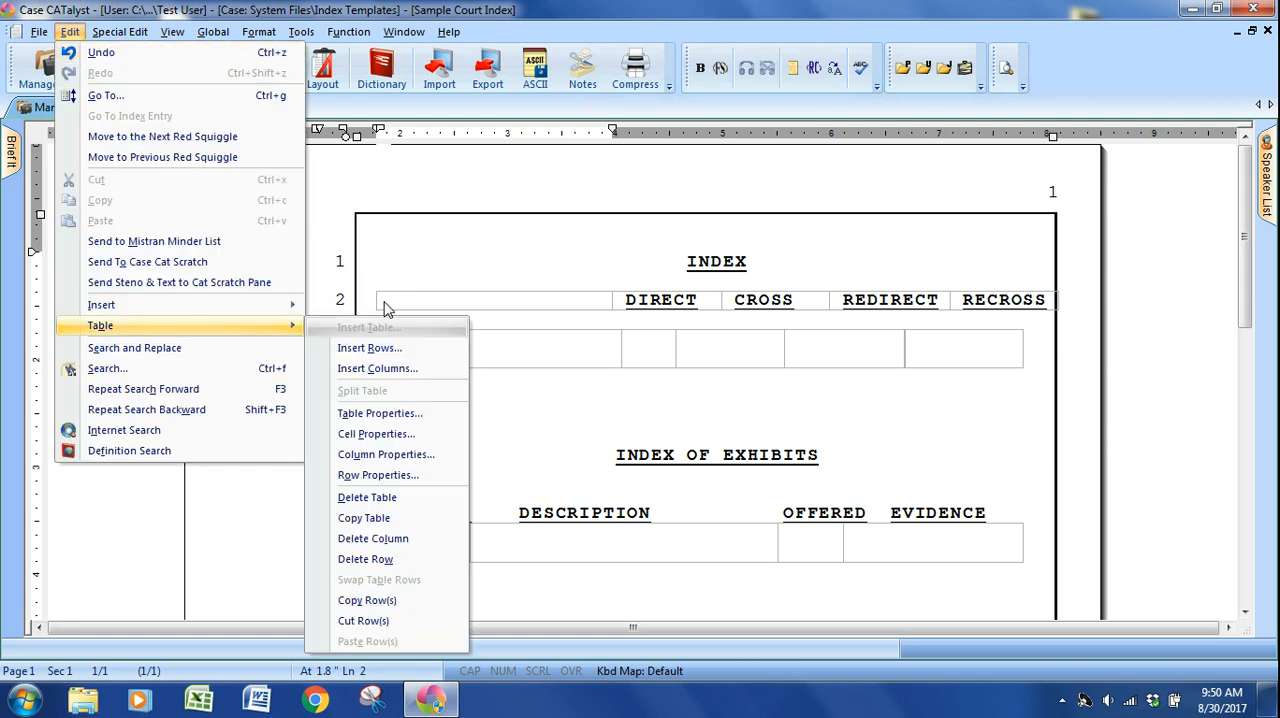
{"action": "left_click", "coordinate": [384, 518]}
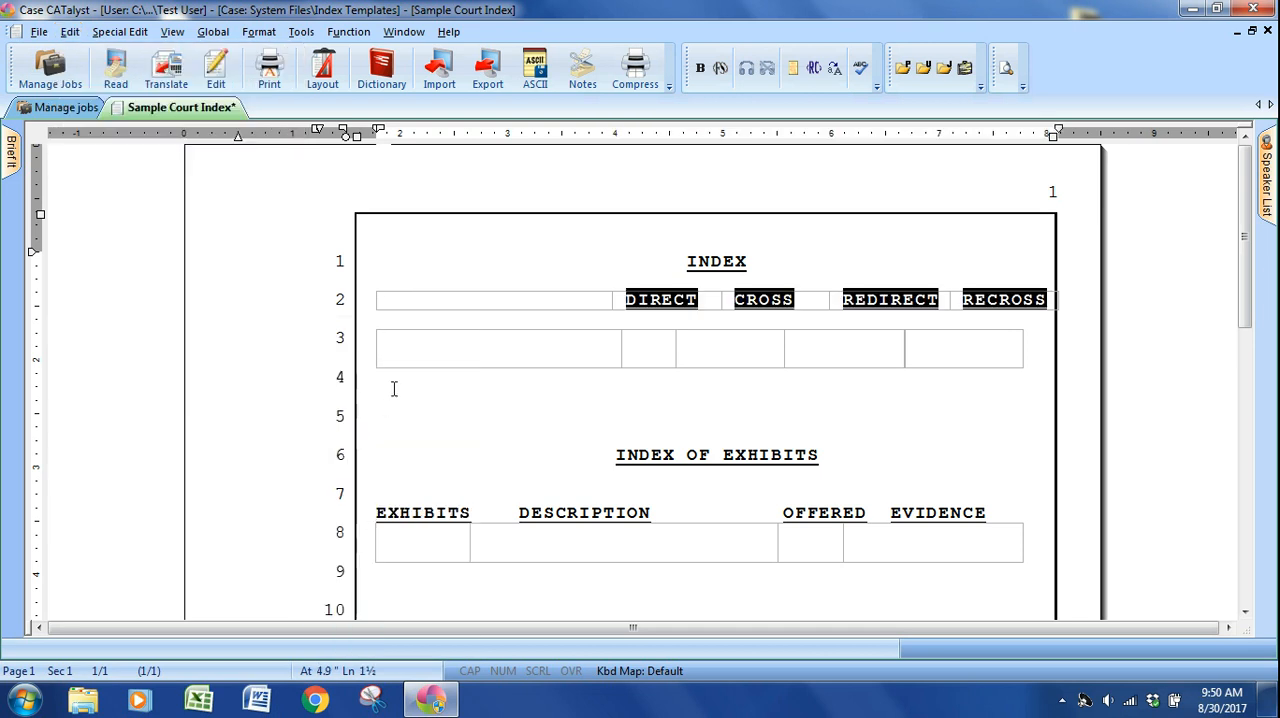
{"action": "left_click", "coordinate": [375, 389]}
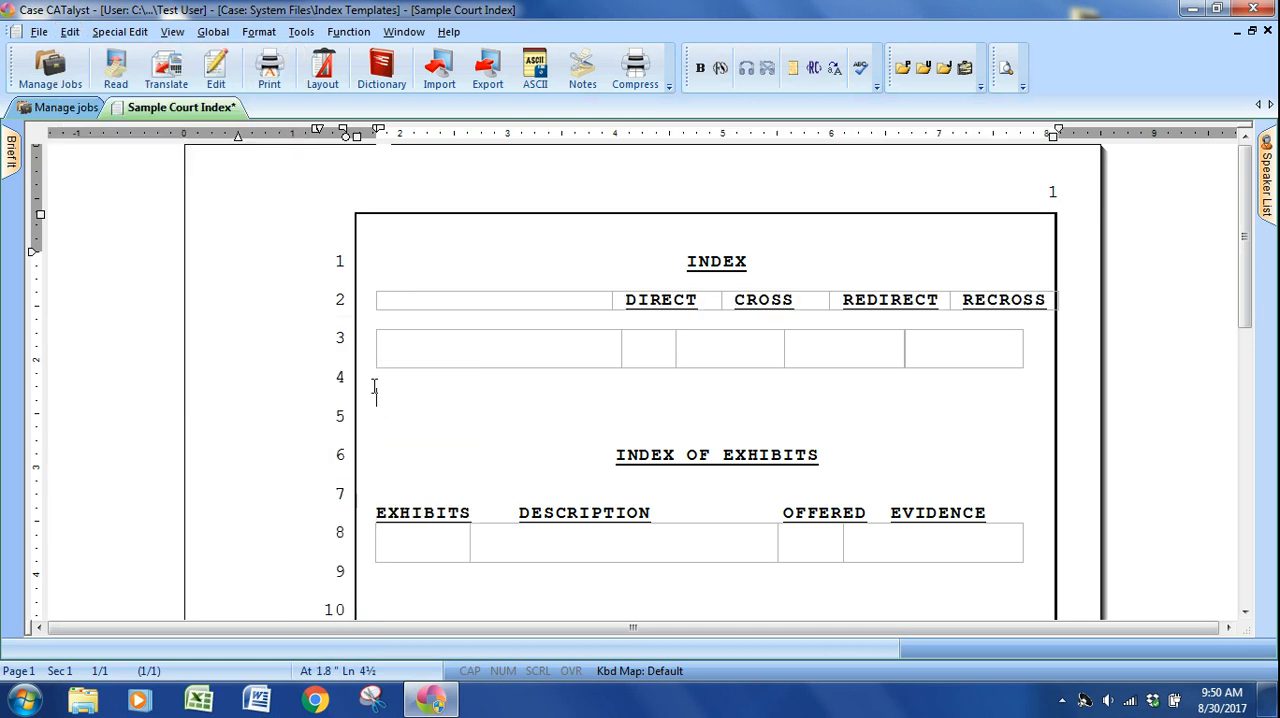
{"action": "key", "text": "ctrl+v"}
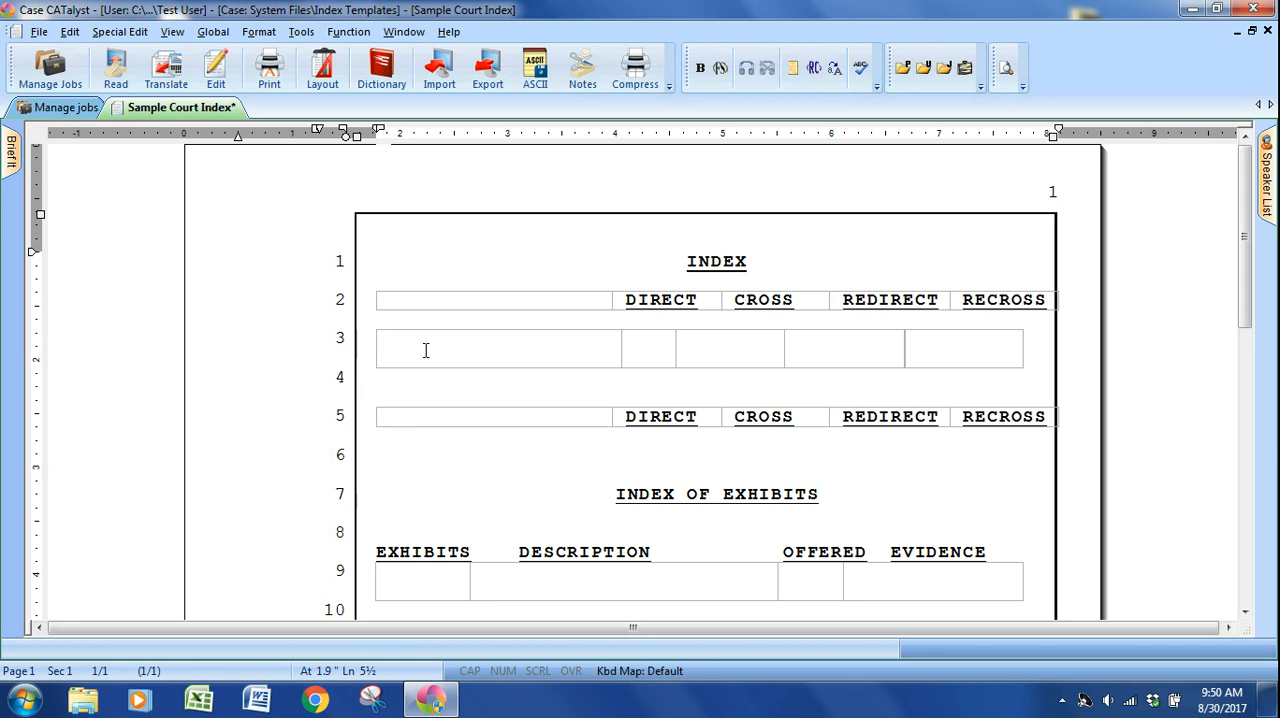
Copy the empty witness table on line 3 and paste it beneath the duplicated heading table.
{"action": "left_click", "coordinate": [398, 349]}
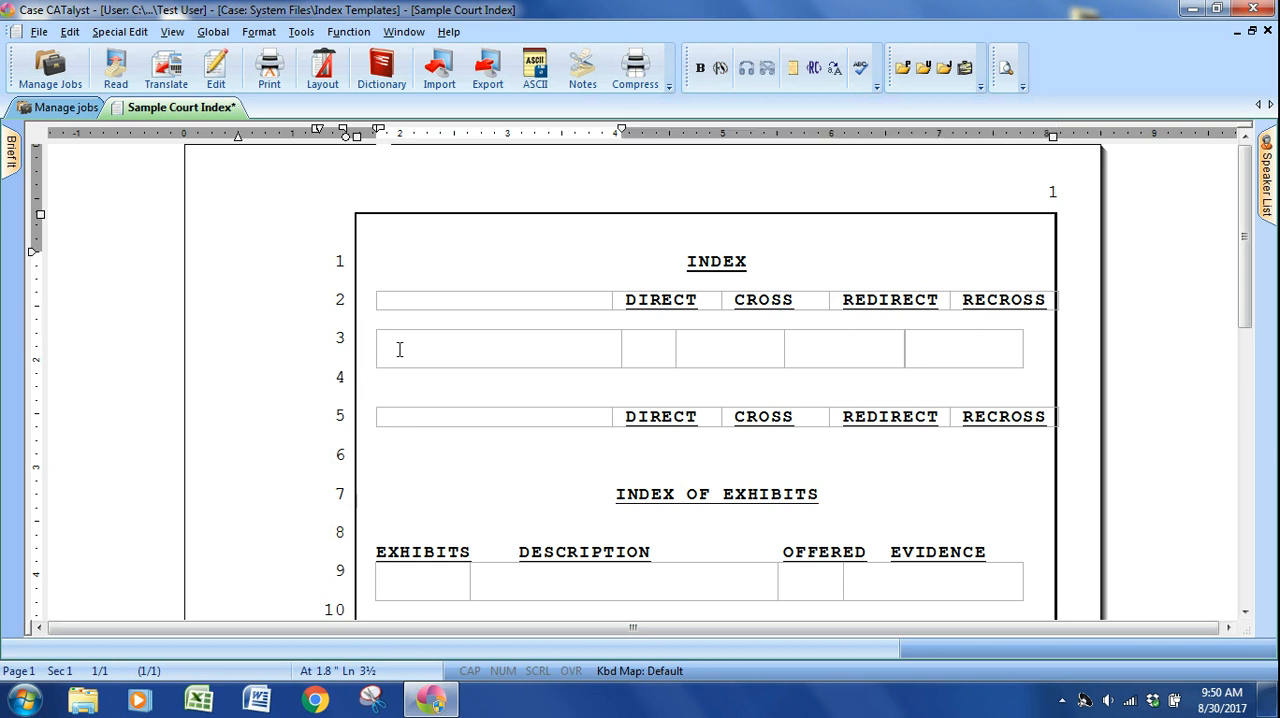
{"action": "key", "text": "alt+e"}
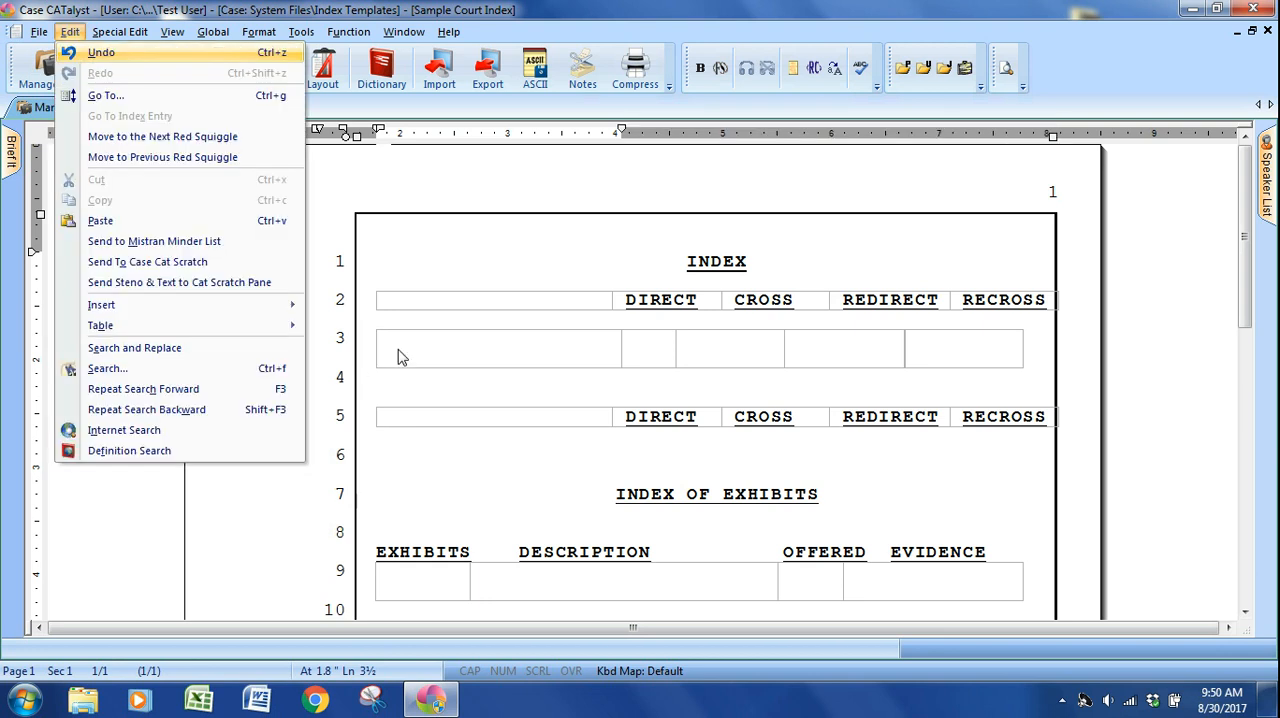
{"action": "key", "text": "t"}
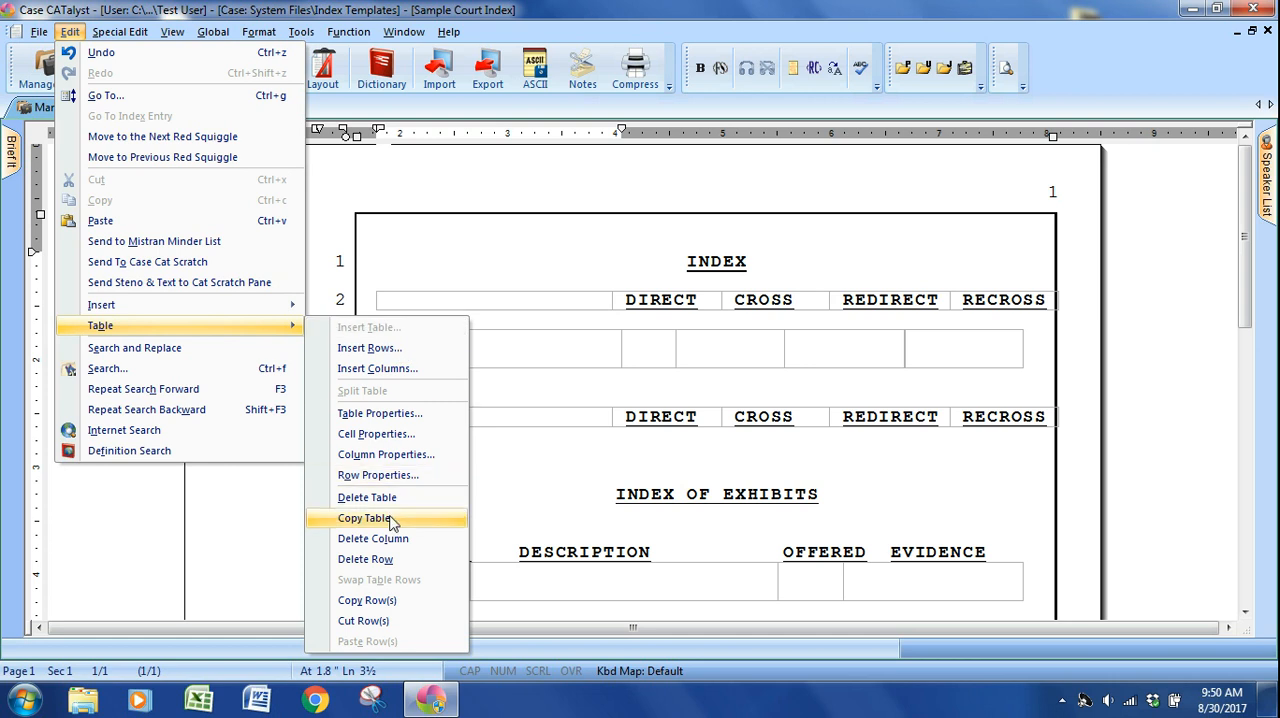
{"action": "left_click", "coordinate": [380, 518]}
{"action": "left_click", "coordinate": [377, 442]}
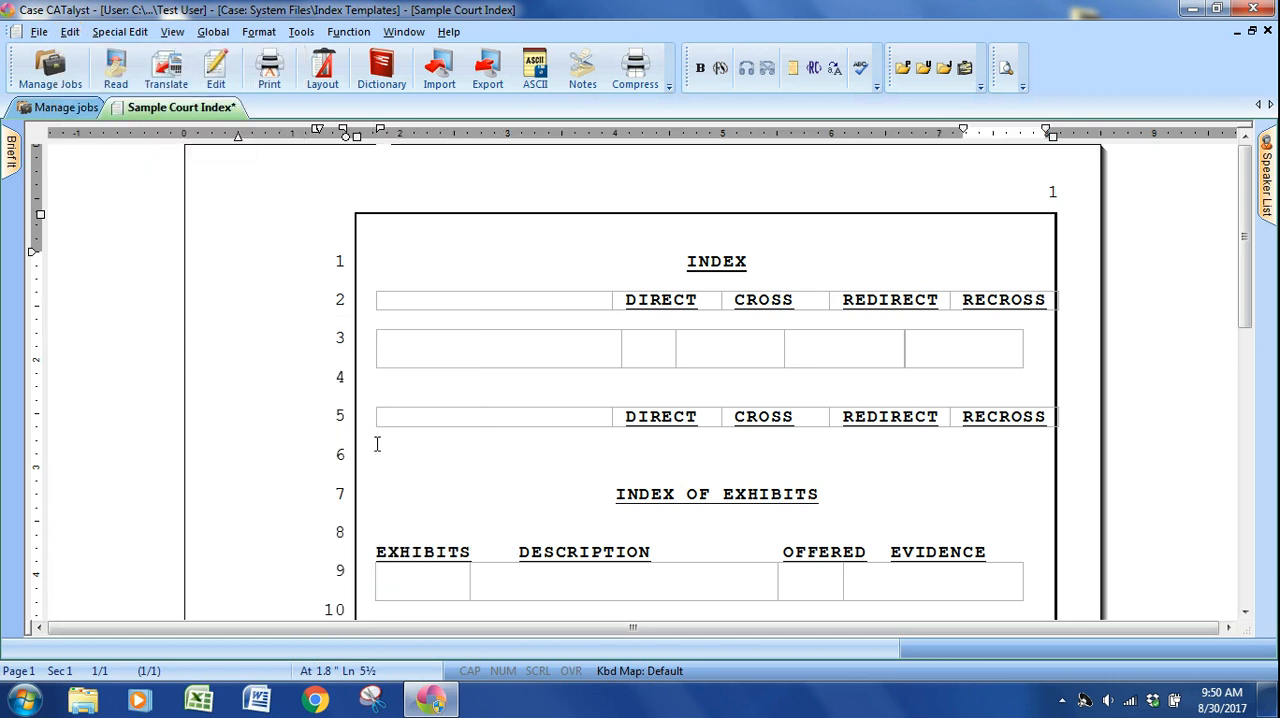
{"action": "key", "text": "ctrl+v"}
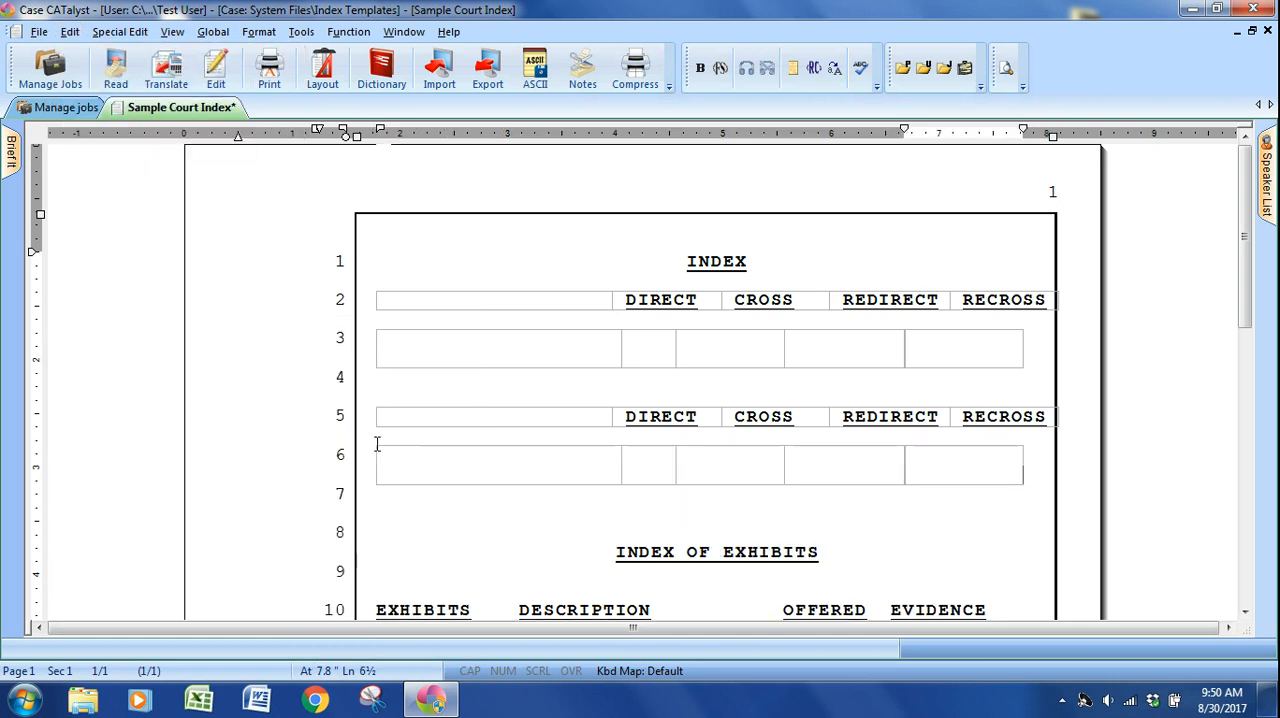
Reveal the format codes and examine the index heading and cell codes in the original and copied witness tables.
{"action": "left_click", "coordinate": [372, 384]}
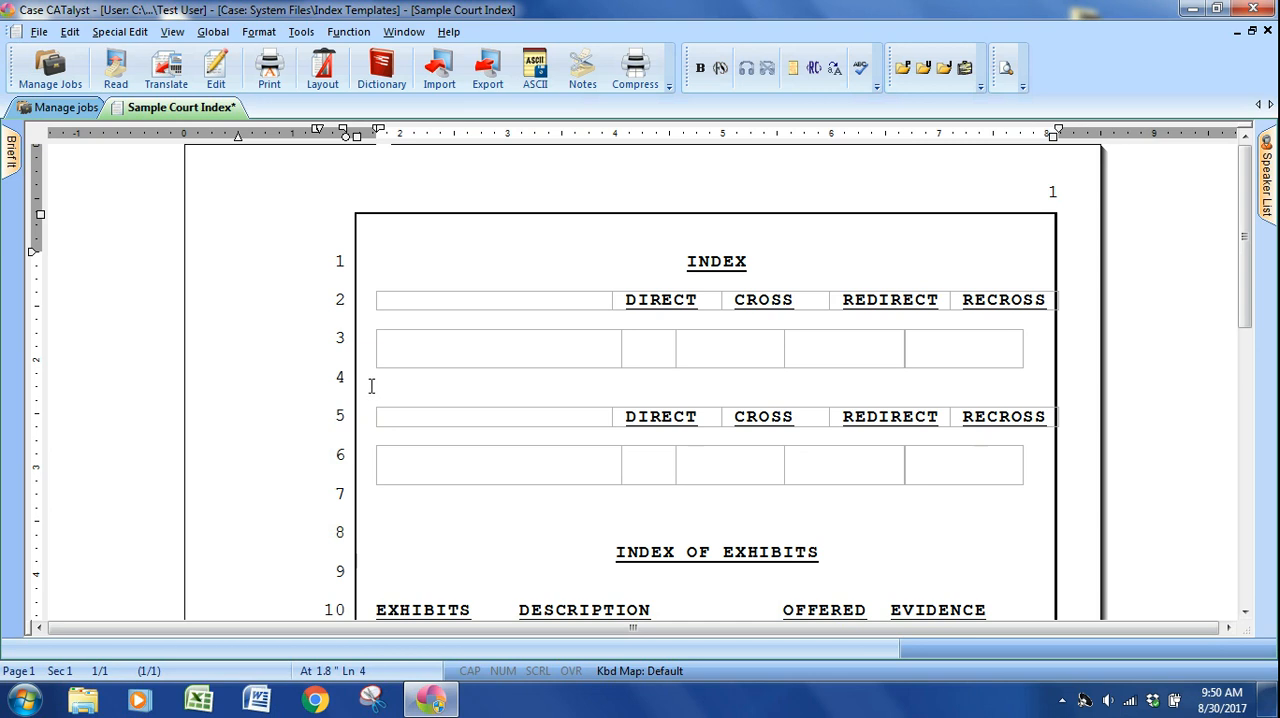
{"action": "left_click", "coordinate": [389, 340]}
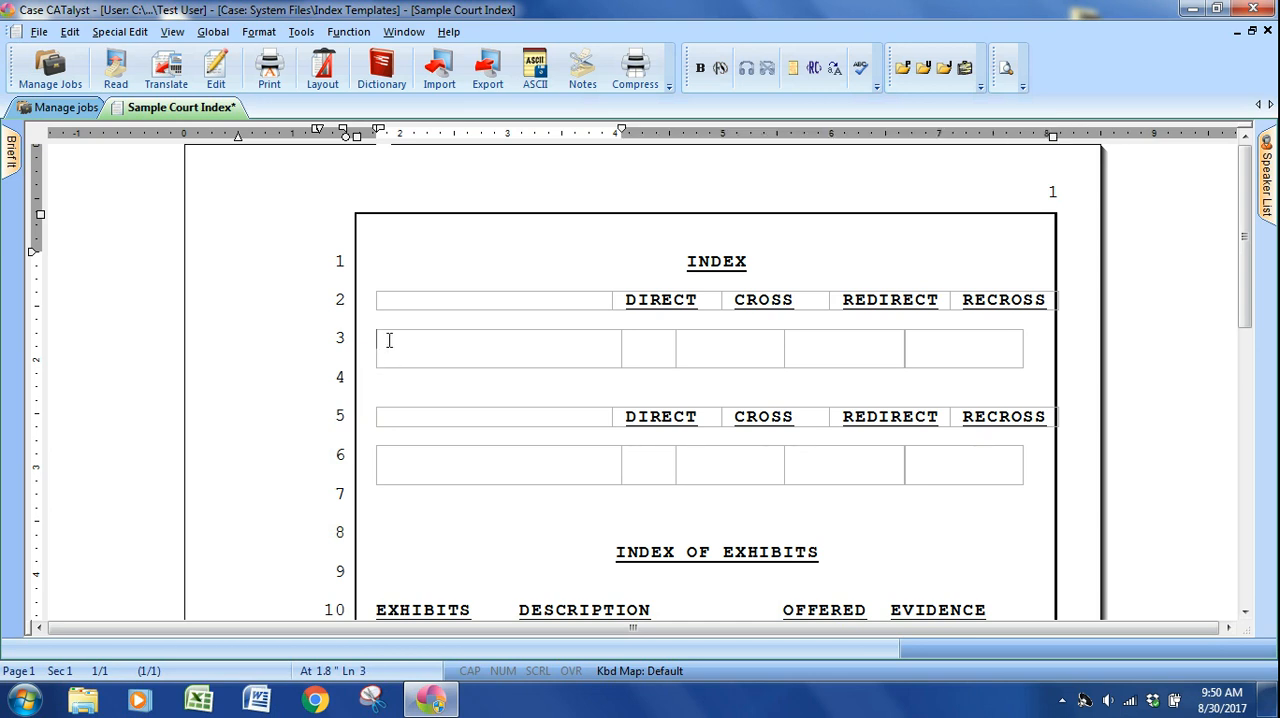
{"action": "key", "text": "alt+F3"}
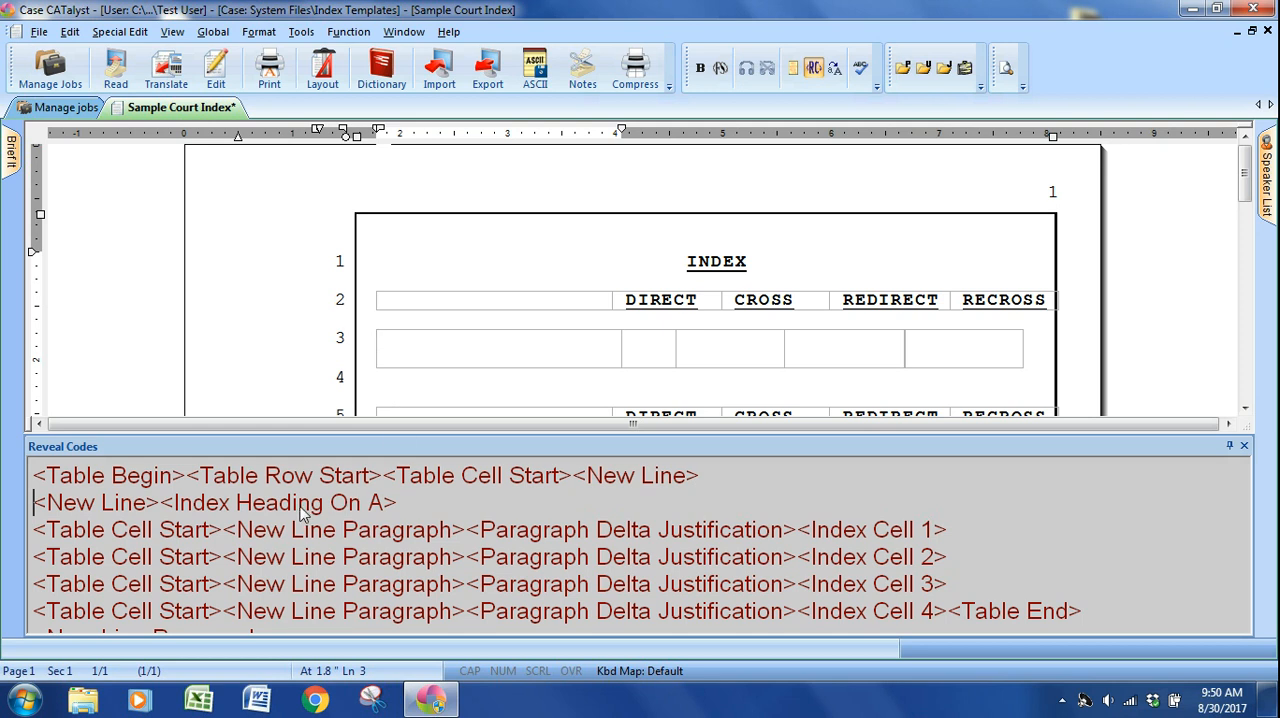
{"action": "left_click", "coordinate": [450, 351]}
{"action": "scroll", "coordinate": [449, 351], "scroll_direction": "down", "scroll_amount": 2}
{"action": "left_click", "coordinate": [404, 303]}
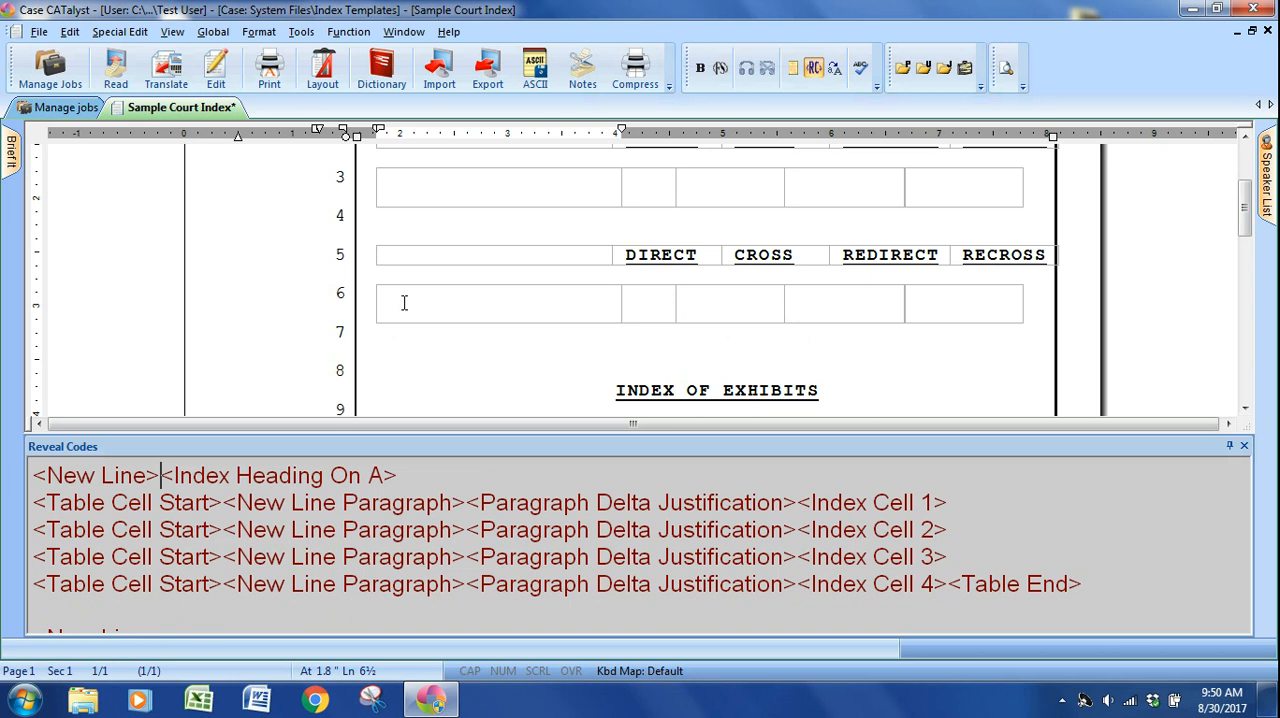
{"action": "left_click", "coordinate": [330, 481]}
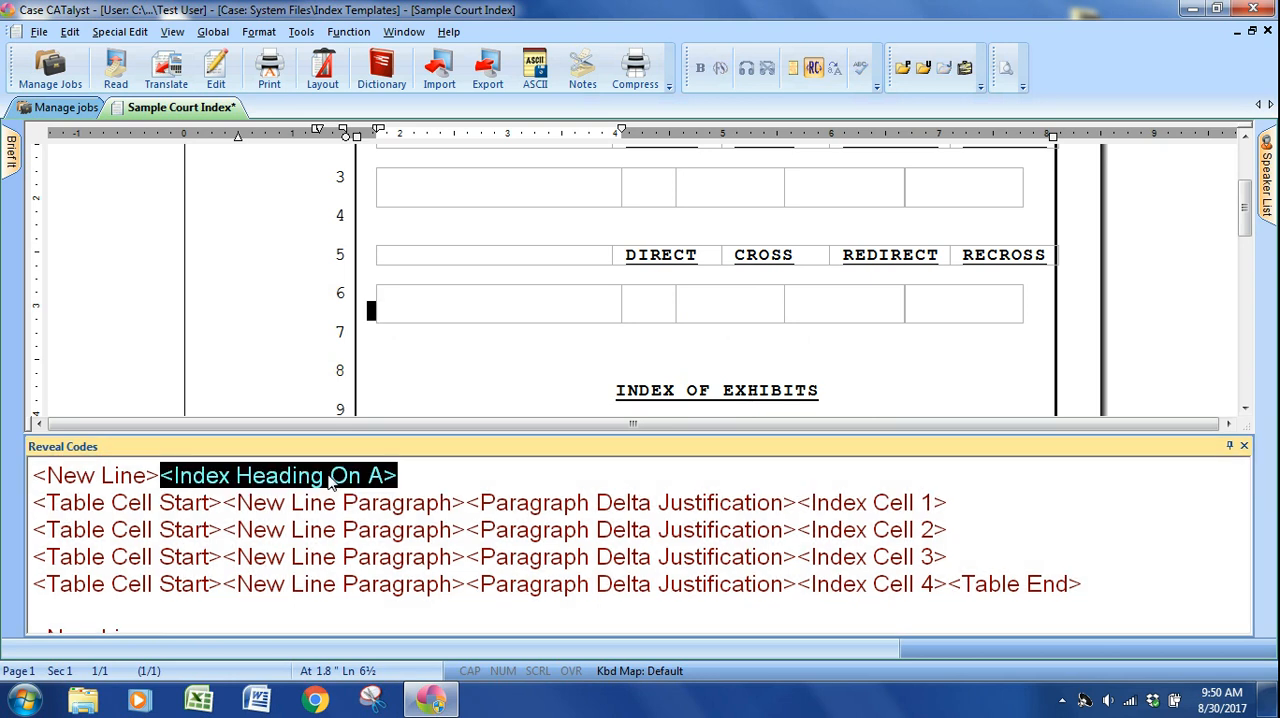
{"action": "left_click", "coordinate": [330, 481]}
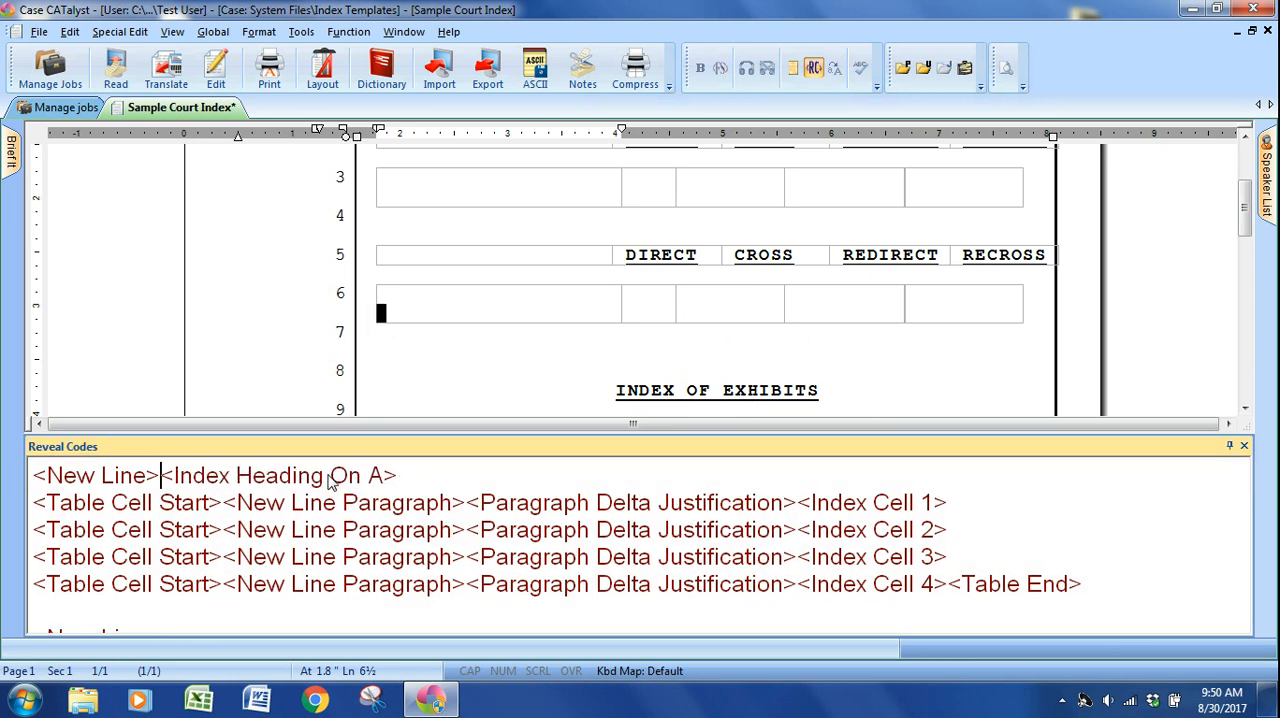
{"action": "key", "text": "alt+F3"}
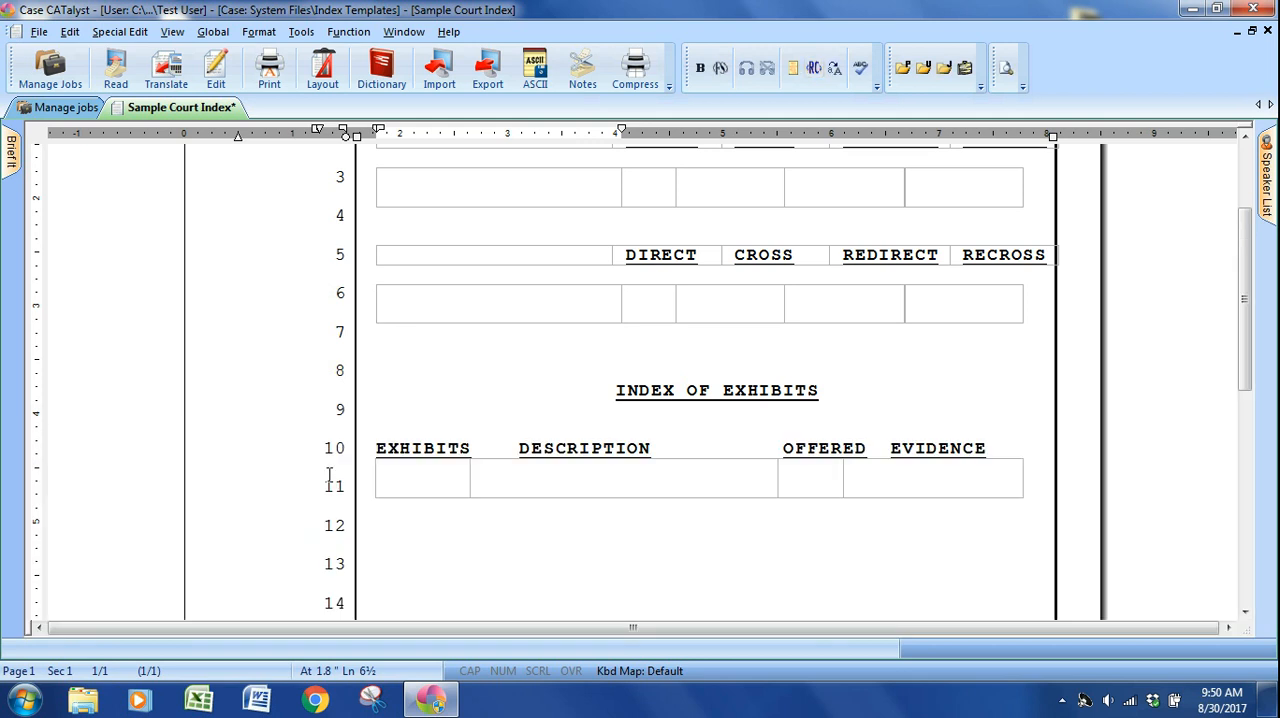
Insert an Index Heading On format symbol for index B in the first cell of the copied witness table.
{"action": "key", "text": "alt+e"}
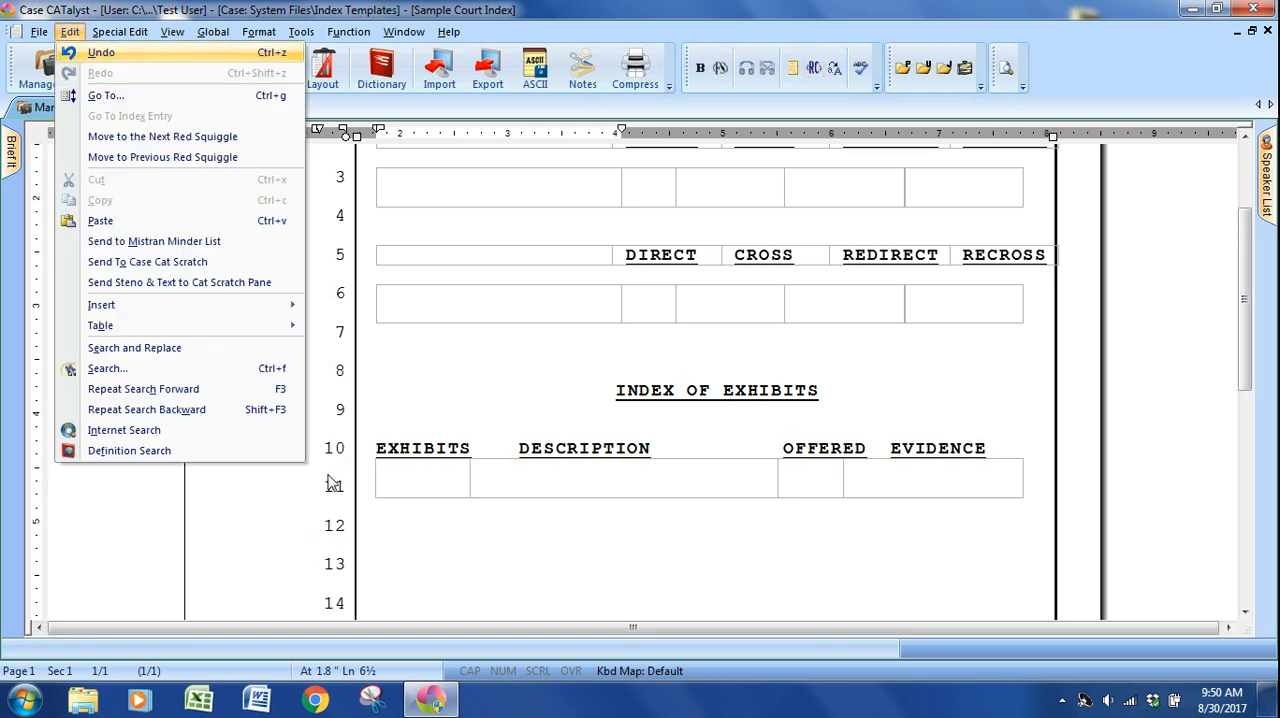
{"action": "key", "text": "i"}
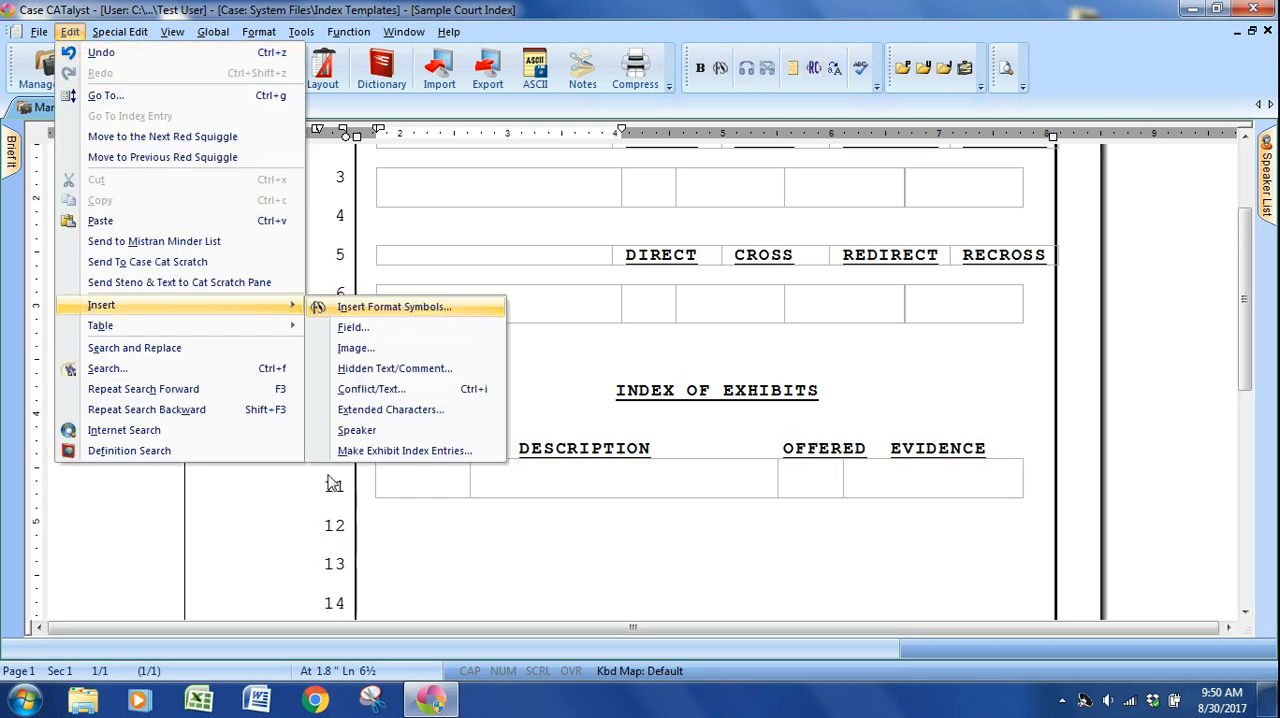
{"action": "key", "text": "Return"}
{"action": "scroll", "coordinate": [645, 455], "scroll_direction": "down", "scroll_amount": 2}
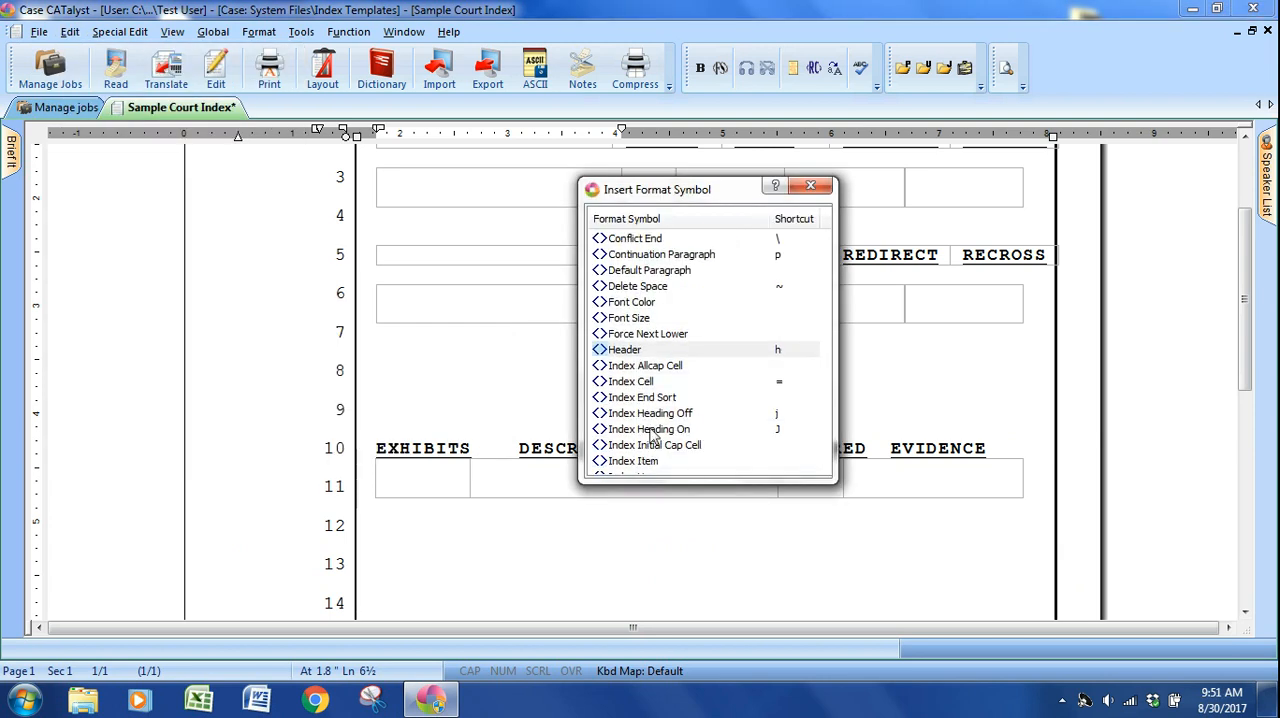
{"action": "double_click", "coordinate": [650, 430]}
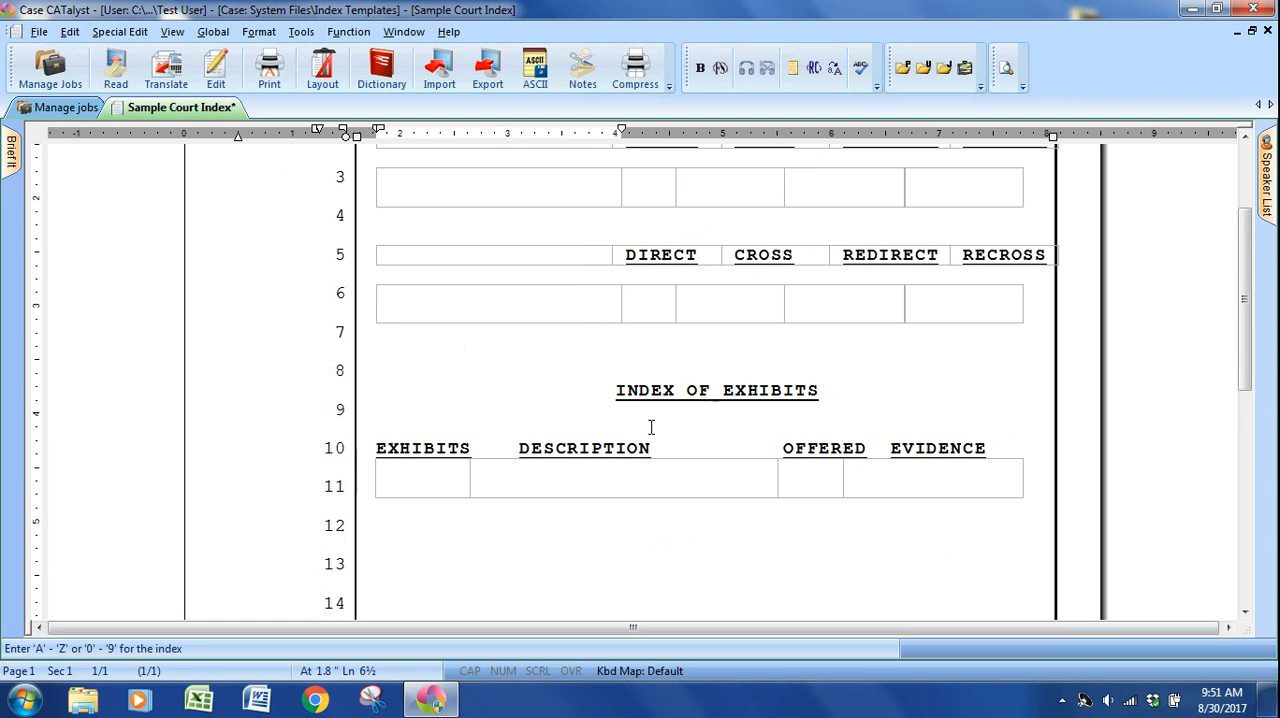
{"action": "key", "text": "b"}
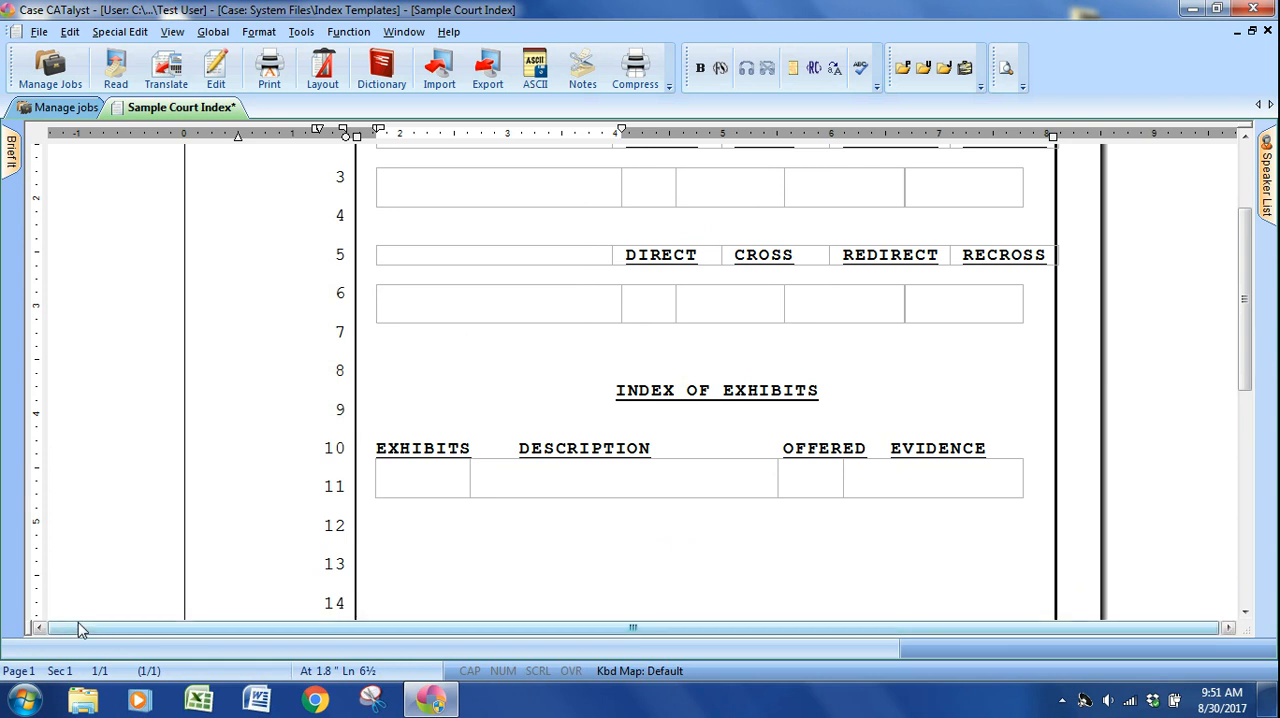
Delete the Index Heading On A code from the copied witness table, and compare the heading codes of both witness tables.
{"action": "key", "text": "alt+F3"}
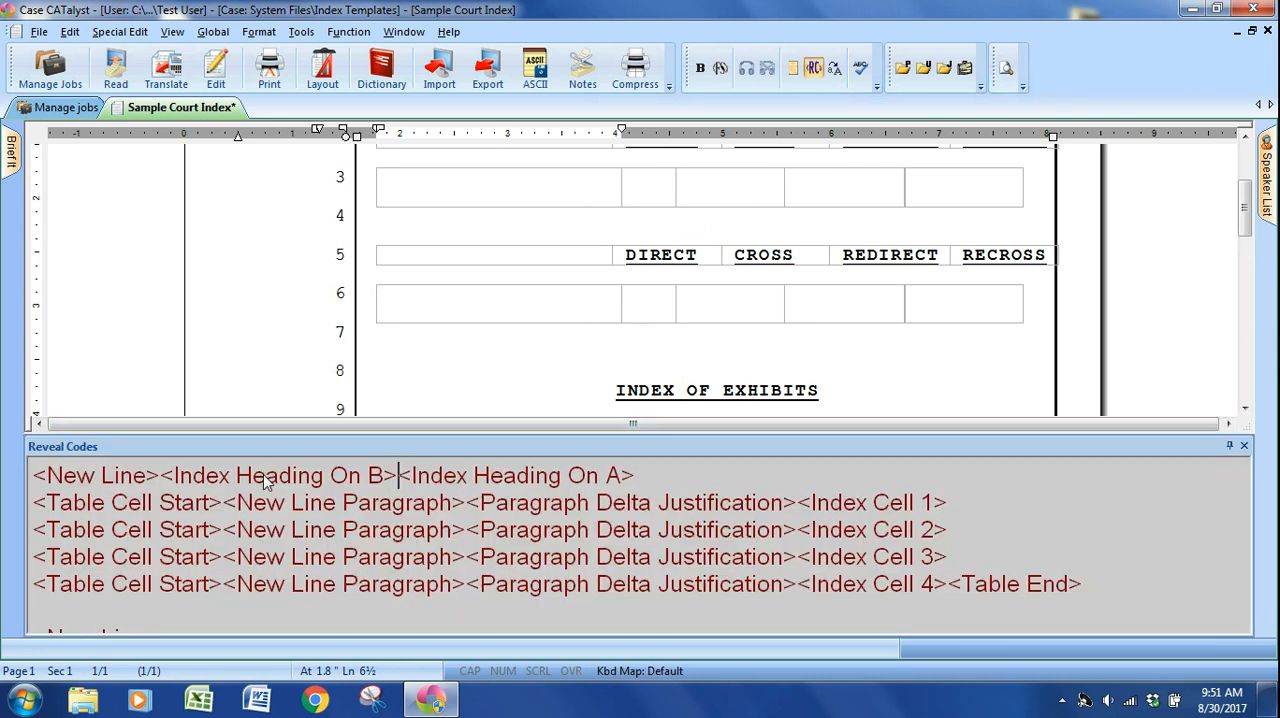
{"action": "left_click", "coordinate": [462, 478]}
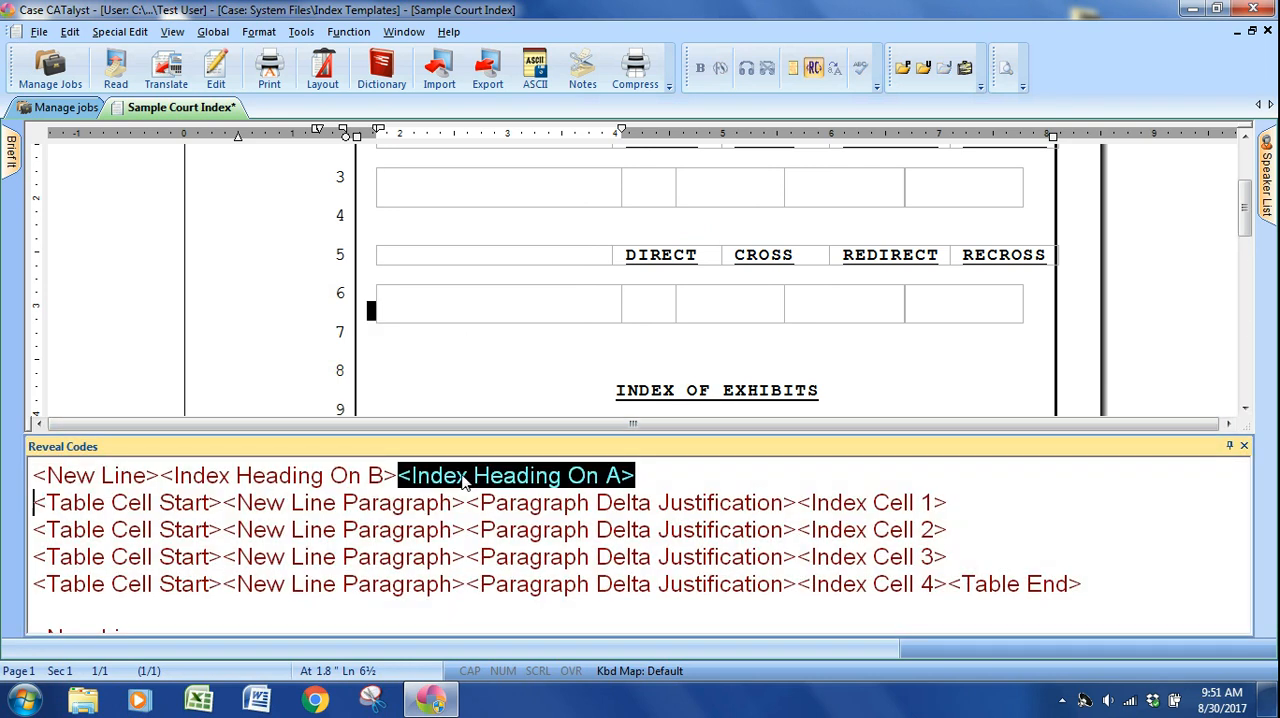
{"action": "key", "text": "Delete"}
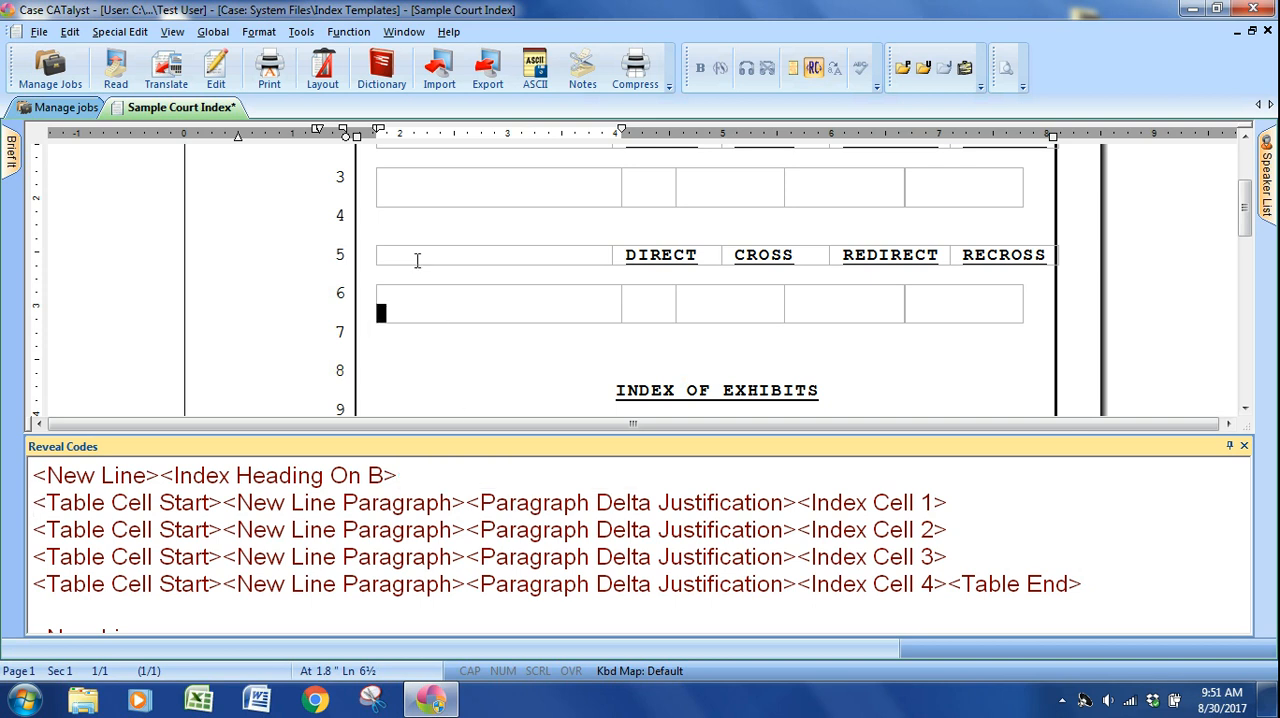
{"action": "left_click", "coordinate": [397, 192]}
{"action": "left_click", "coordinate": [402, 304]}
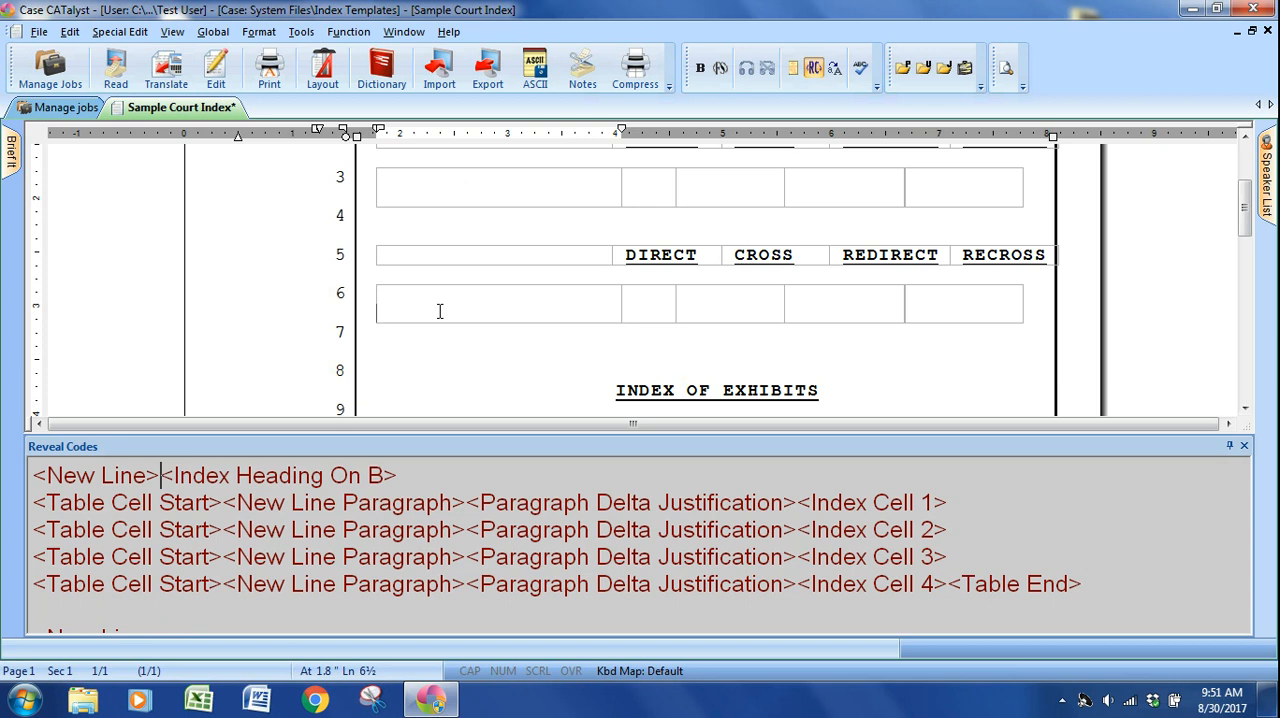
{"action": "left_click", "coordinate": [456, 189]}
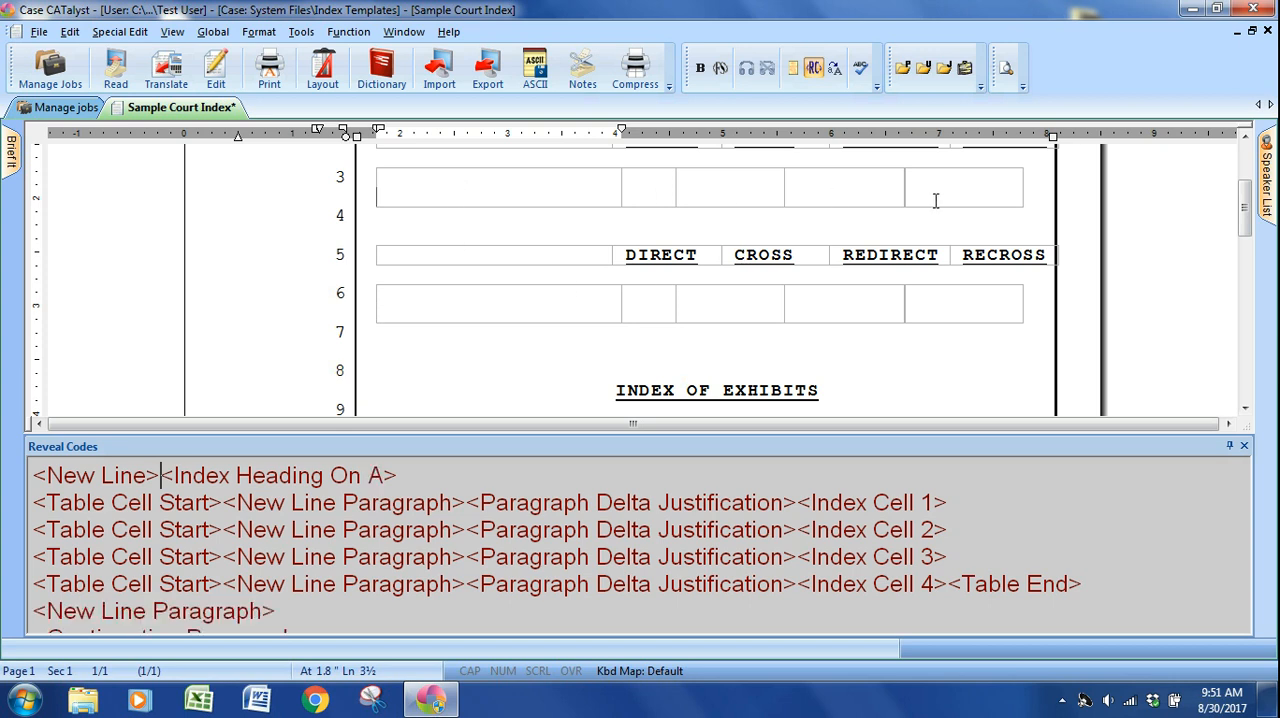
{"action": "left_click", "coordinate": [416, 304]}
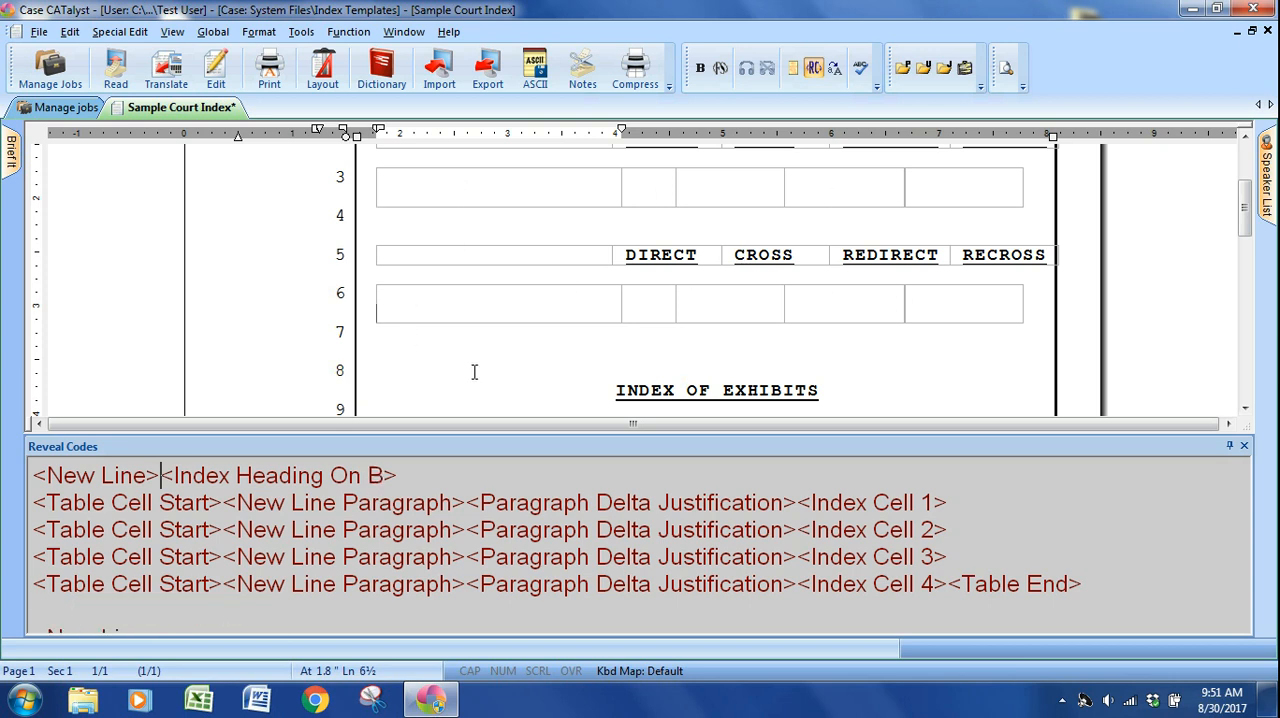
{"action": "key", "text": "alt+F3"}
Extend the INDEX title on line 1 to read INDEX OF WITNESSES.
{"action": "scroll", "coordinate": [486, 369], "scroll_direction": "up", "scroll_amount": 3}
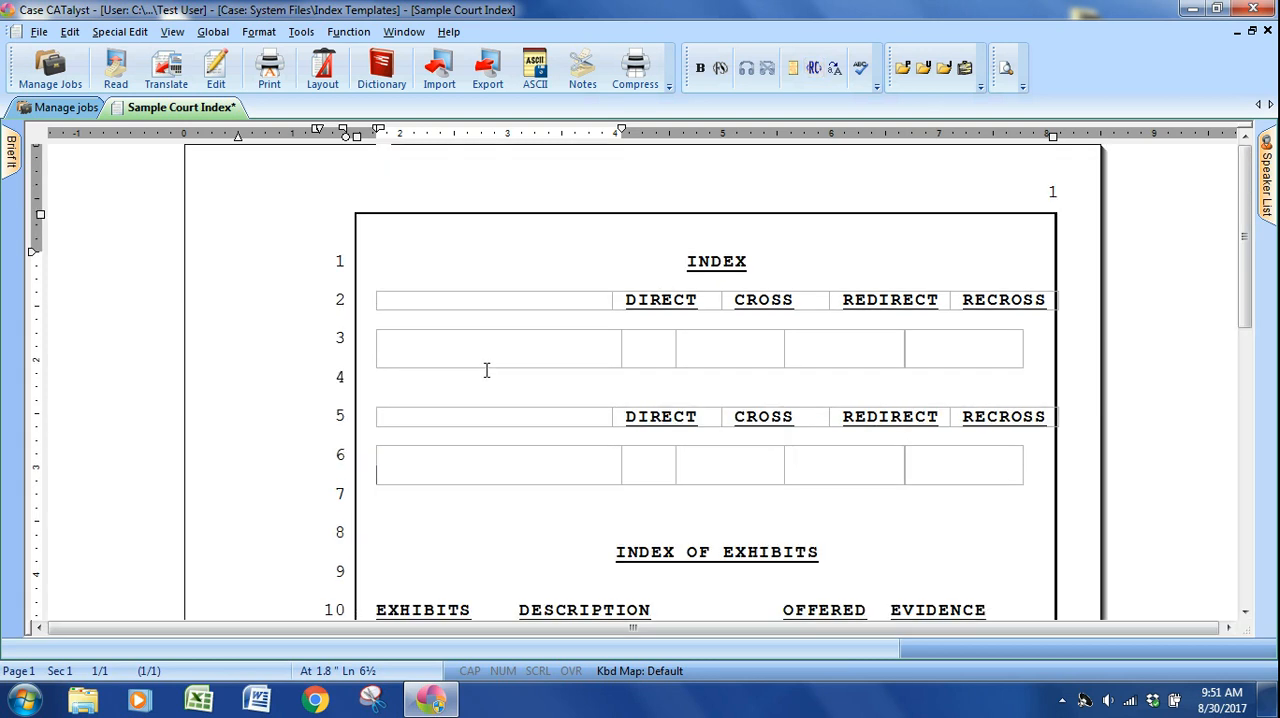
{"action": "left_click", "coordinate": [380, 301]}
{"action": "left_click", "coordinate": [748, 262]}
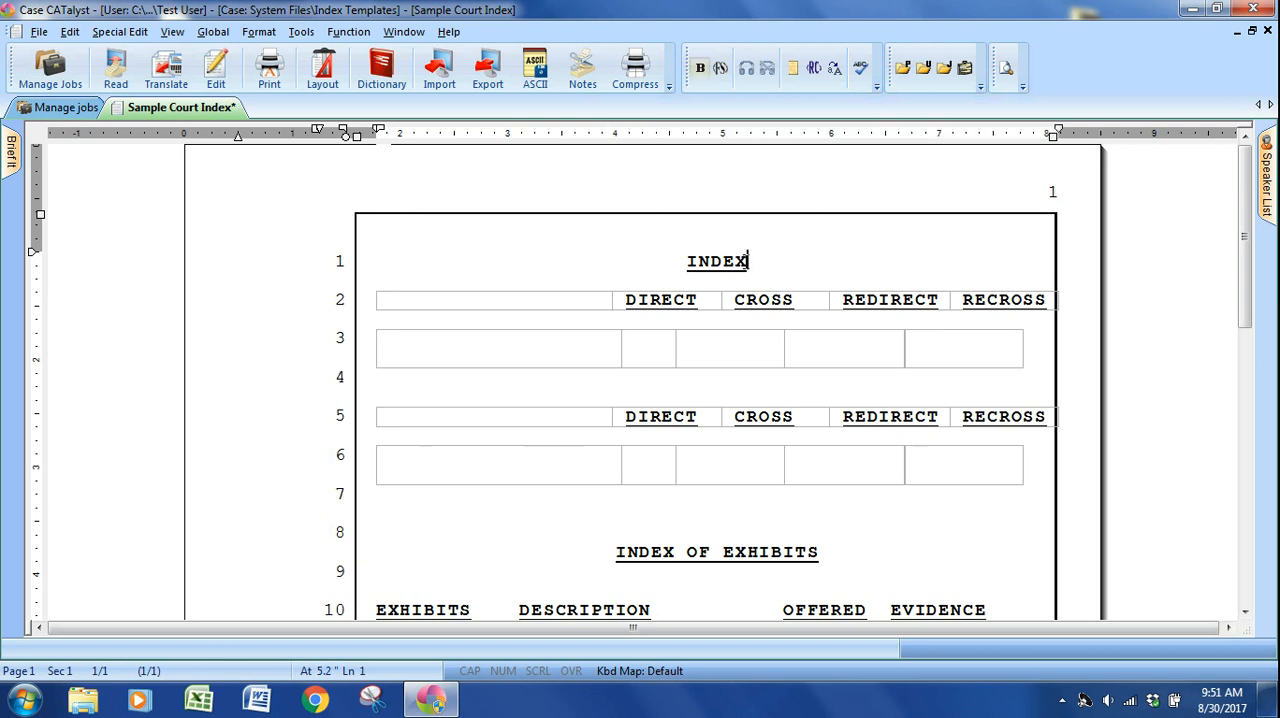
{"action": "type", "text": "OF "}
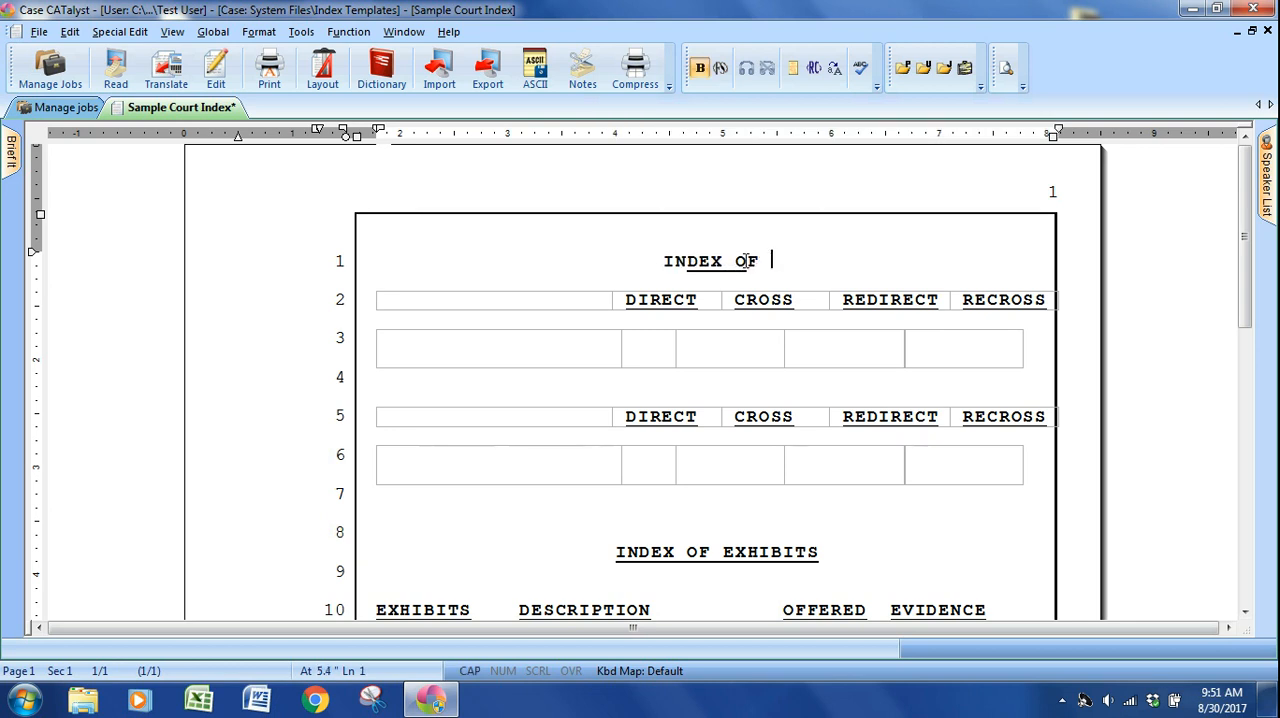
{"action": "type", "text": "WITNESSES"}
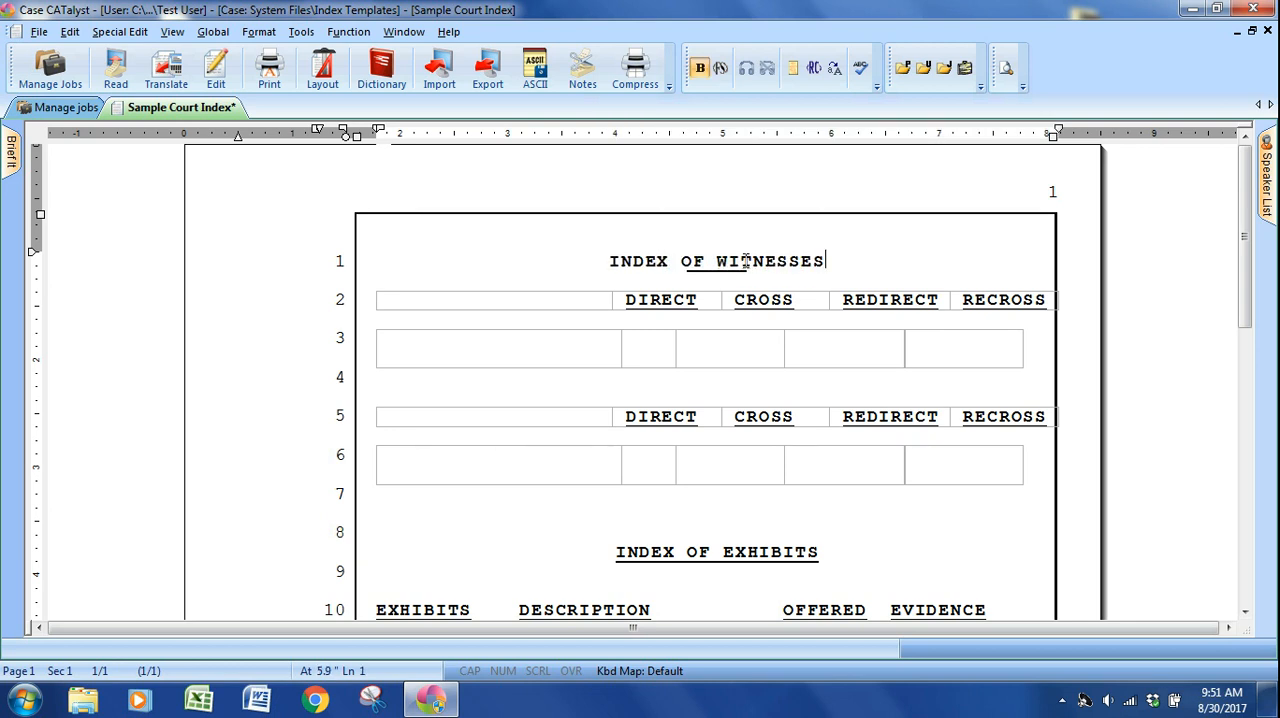
Insert a conflict offering PLAINTIFF'S and PETITIONER'S in the empty first cell of the heading table on line 2.
{"action": "left_click", "coordinate": [384, 301]}
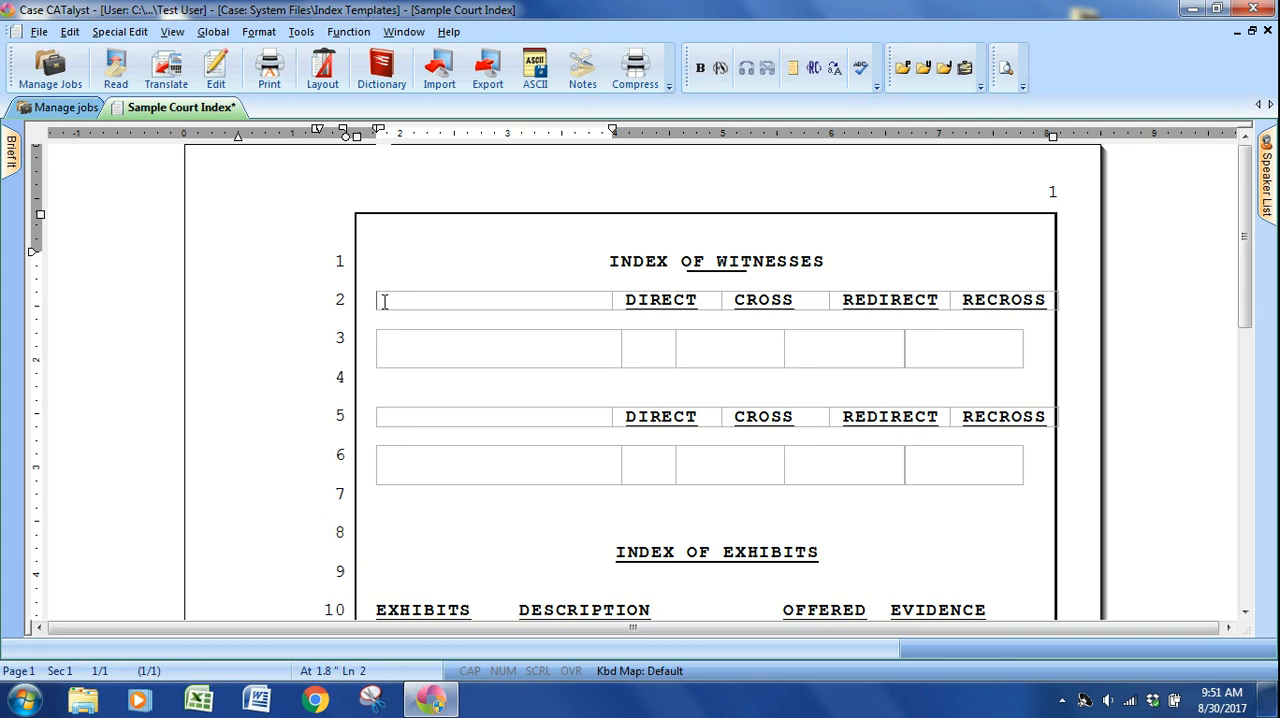
{"action": "key", "text": "Insert"}
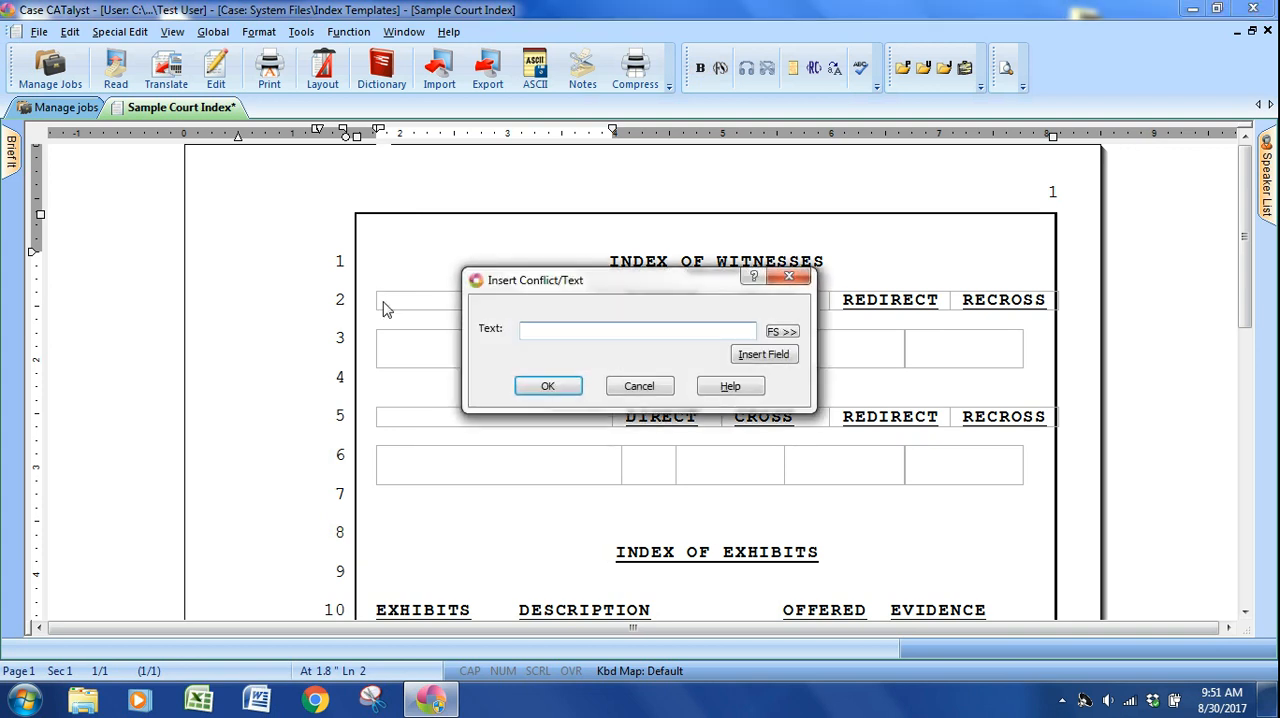
{"action": "type", "text": "^ PLAINTIFF'S ^ PETITION"}
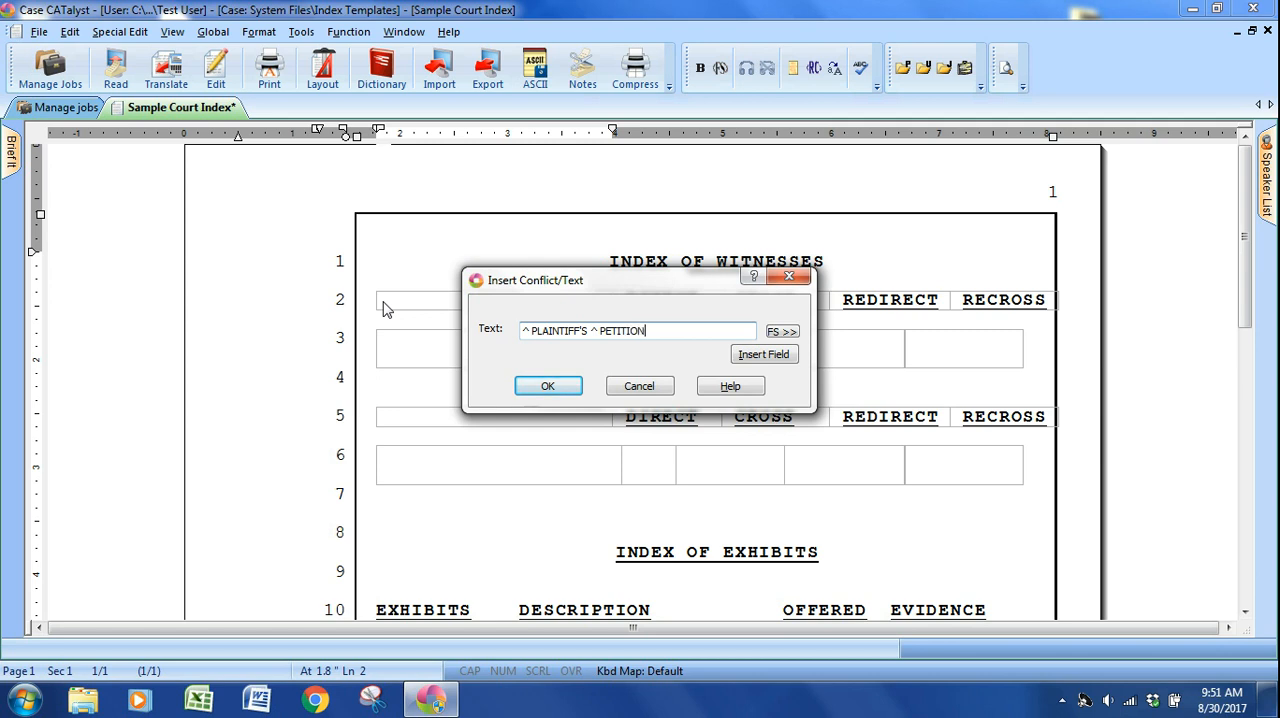
{"action": "type", "text": "ER'S"}
{"action": "key", "text": "Return"}
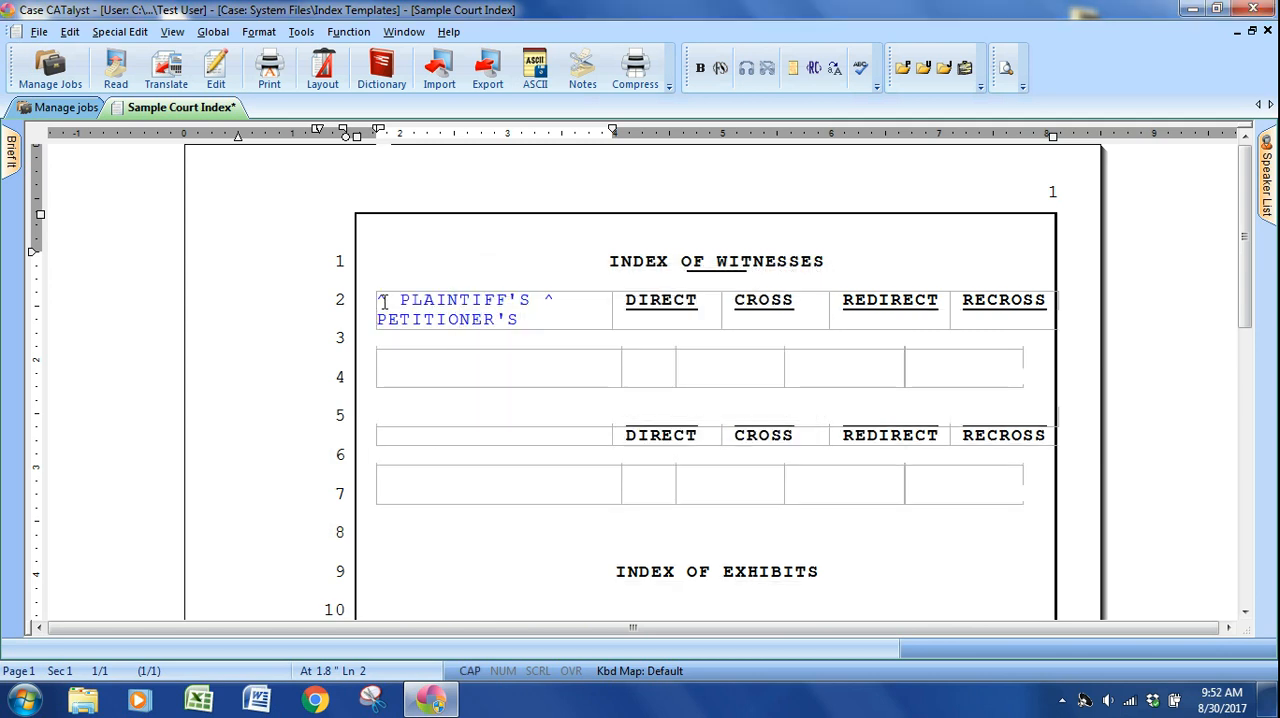
{"action": "left_click", "coordinate": [440, 264]}
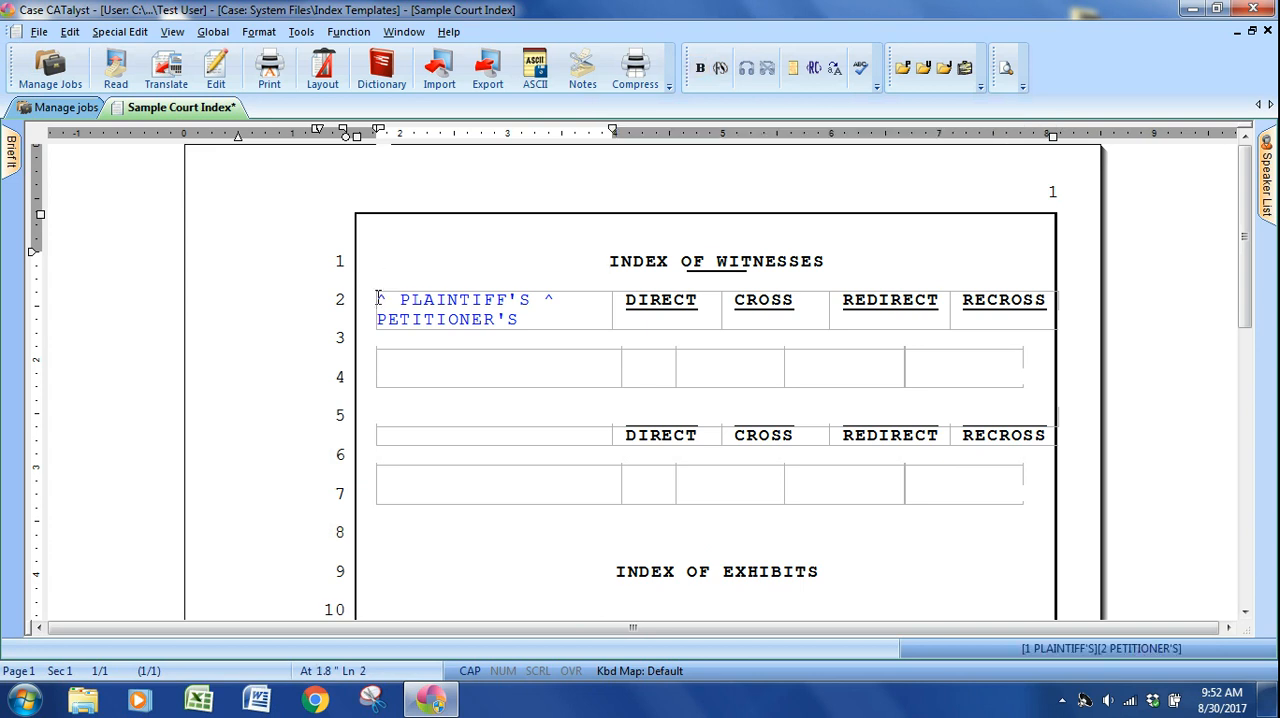
{"action": "left_click", "coordinate": [380, 337]}
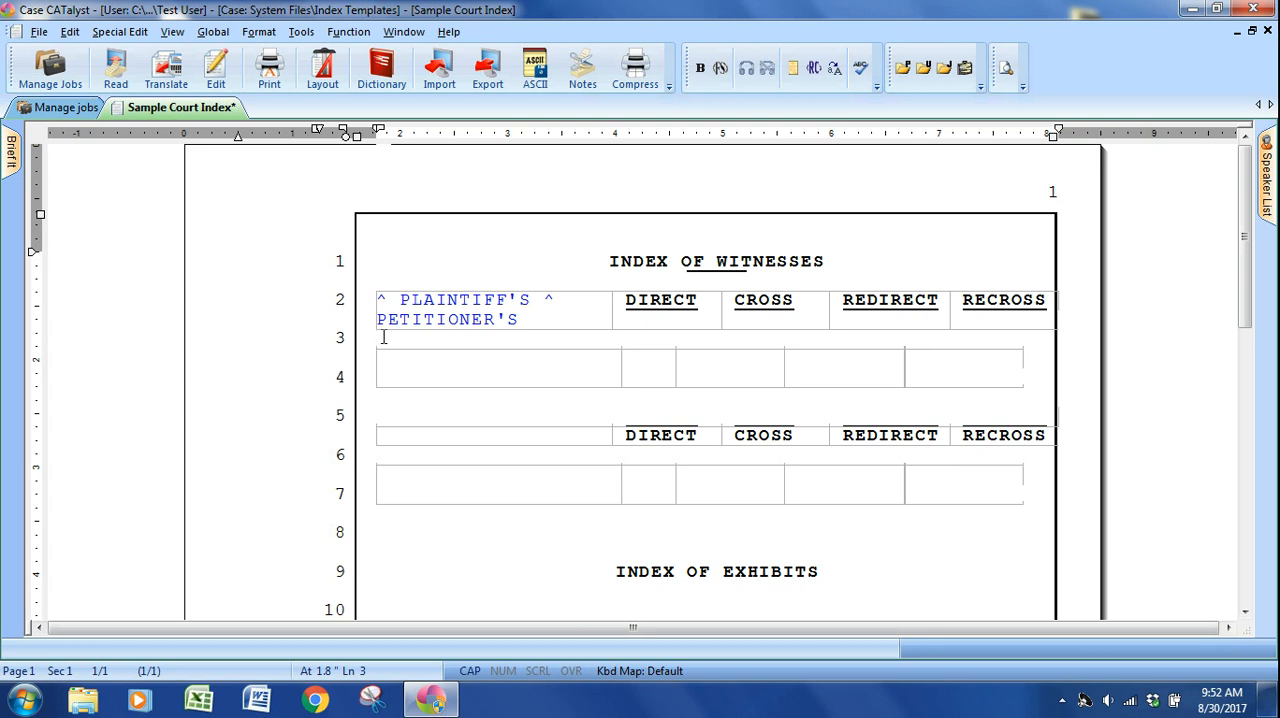
{"action": "key", "text": "BackSpace"}
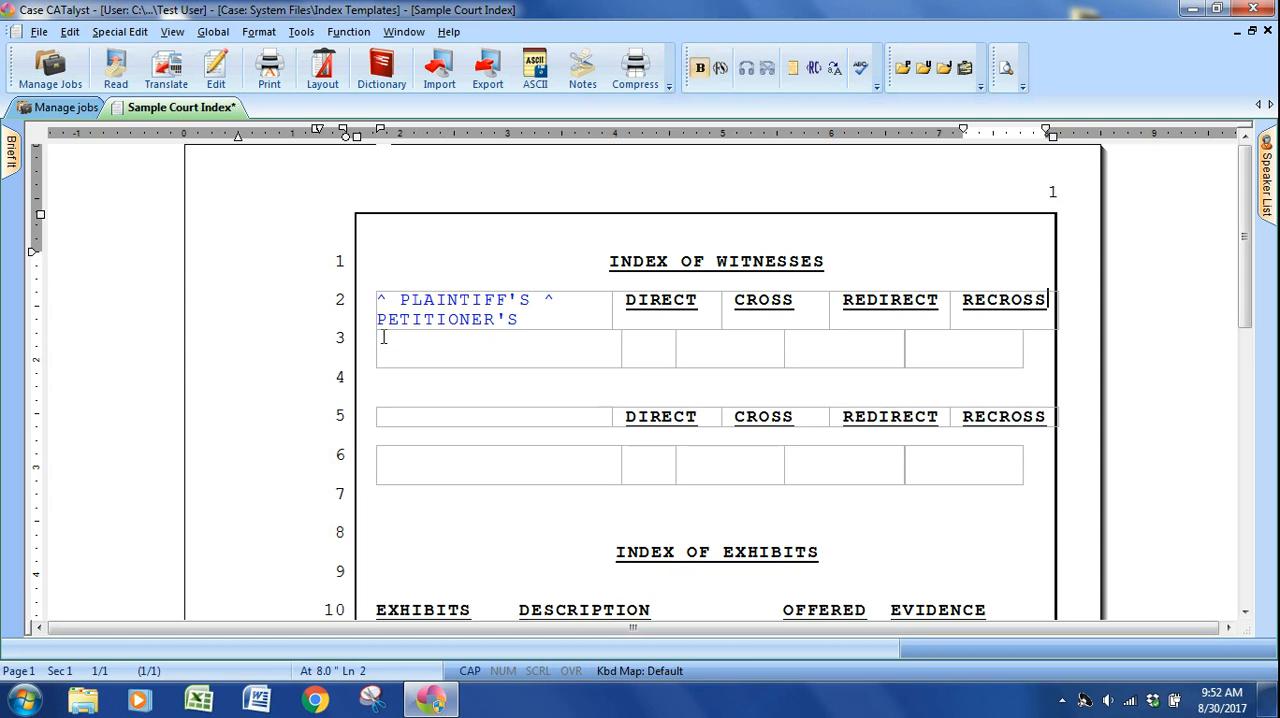
{"action": "key", "text": "Return"}
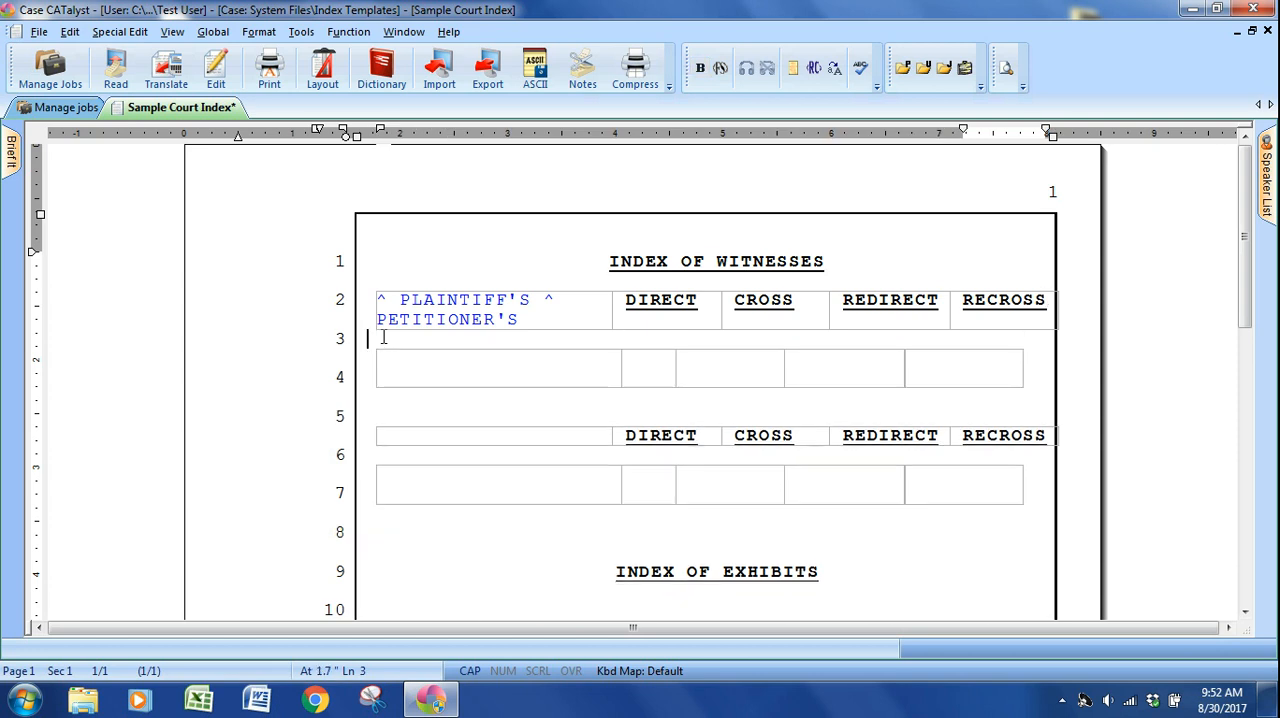